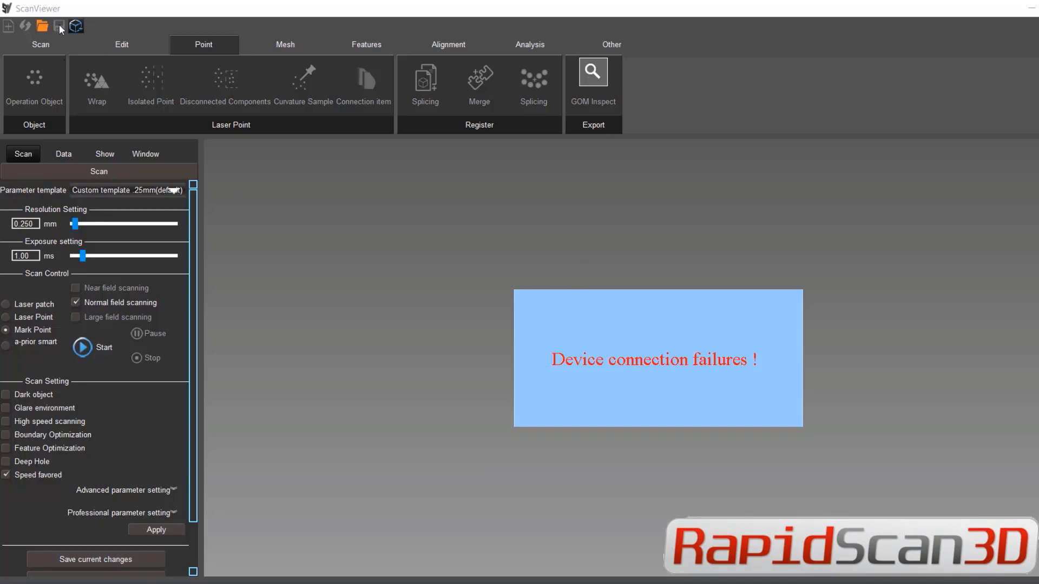
Open the project file helix part.pj3 and orbit the gear shaft scan to inspect it.
{"action": "left_click", "coordinate": [42, 26]}
{"action": "left_click", "coordinate": [60, 47]}
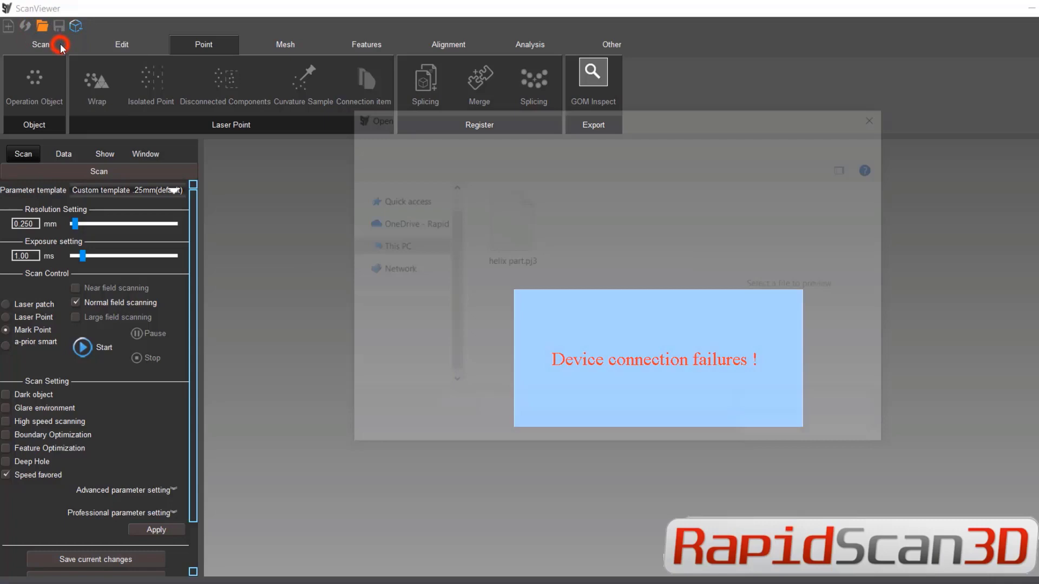
{"action": "left_click", "coordinate": [511, 227]}
{"action": "left_click", "coordinate": [776, 429]}
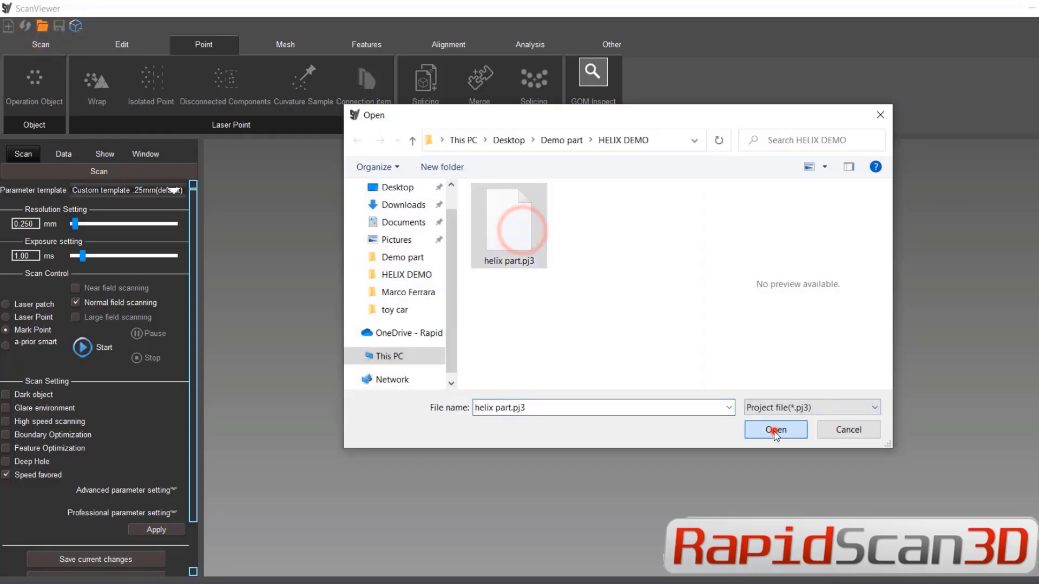
{"action": "scroll", "coordinate": [692, 382], "scroll_direction": "up", "scroll_amount": 10}
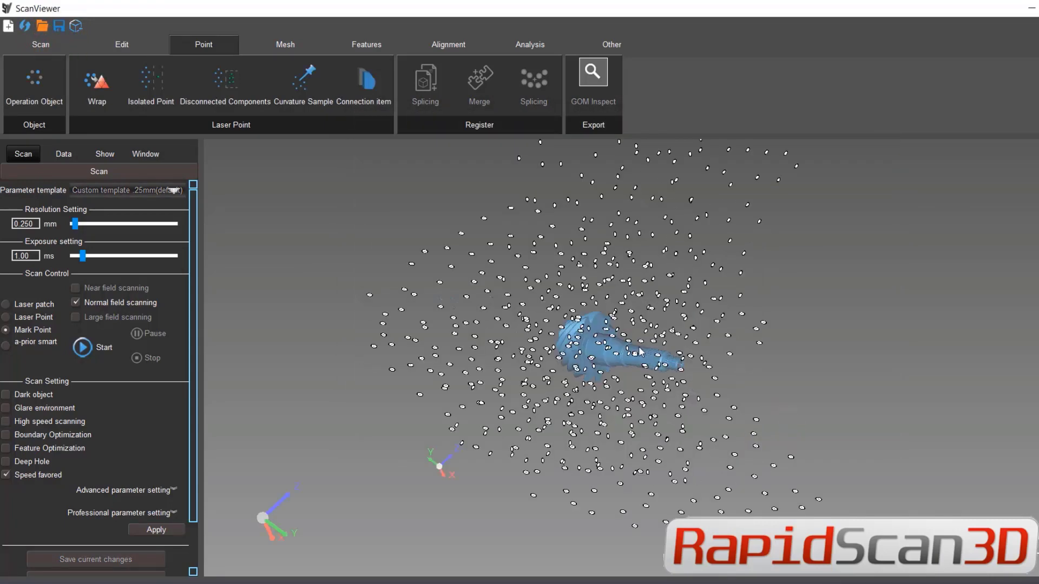
{"action": "mouse_move", "coordinate": [752, 423]}
{"action": "left_mouse_down"}
{"action": "mouse_move", "coordinate": [482, 405]}
{"action": "mouse_move", "coordinate": [819, 342]}
{"action": "mouse_move", "coordinate": [543, 285]}
{"action": "mouse_move", "coordinate": [761, 408]}
{"action": "mouse_move", "coordinate": [839, 326]}
{"action": "mouse_move", "coordinate": [871, 362]}
{"action": "mouse_move", "coordinate": [863, 400]}
{"action": "mouse_move", "coordinate": [766, 407]}
{"action": "mouse_move", "coordinate": [621, 447]}
{"action": "mouse_move", "coordinate": [598, 407]}
{"action": "left_mouse_up"}
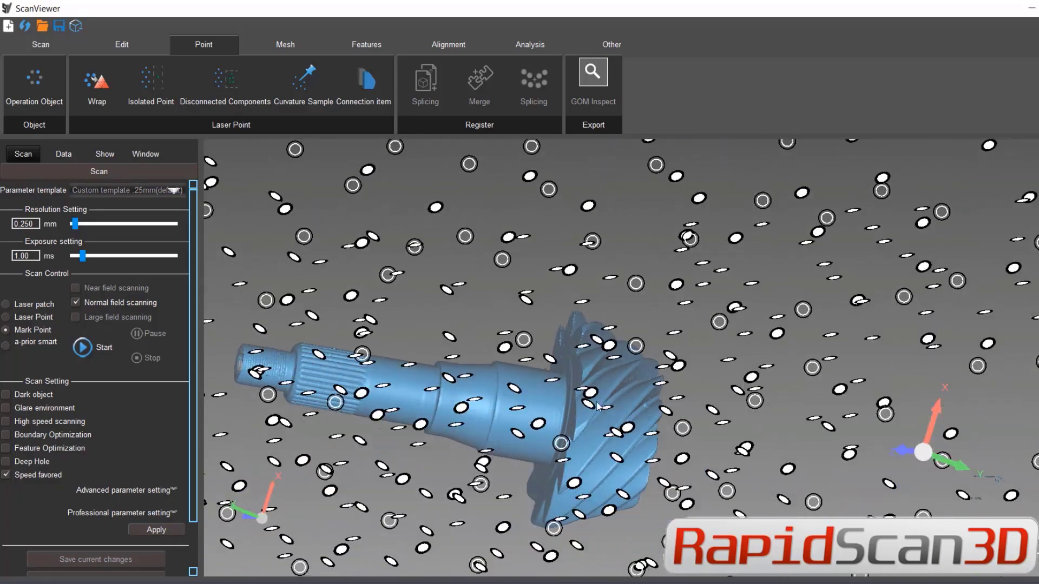
{"action": "mouse_move", "coordinate": [641, 456]}
{"action": "left_mouse_down"}
{"action": "mouse_move", "coordinate": [341, 331]}
{"action": "mouse_move", "coordinate": [698, 356]}
{"action": "mouse_move", "coordinate": [699, 226]}
{"action": "mouse_move", "coordinate": [552, 206]}
{"action": "left_mouse_up"}
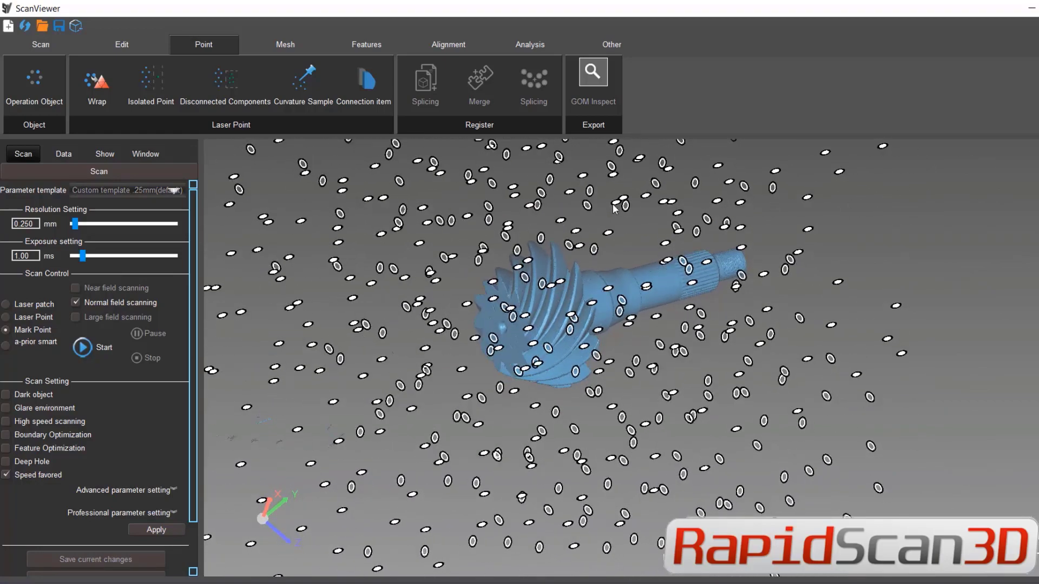
Wrap the helix part point scan into a mesh with Smooth level set to None.
{"action": "left_click", "coordinate": [103, 87]}
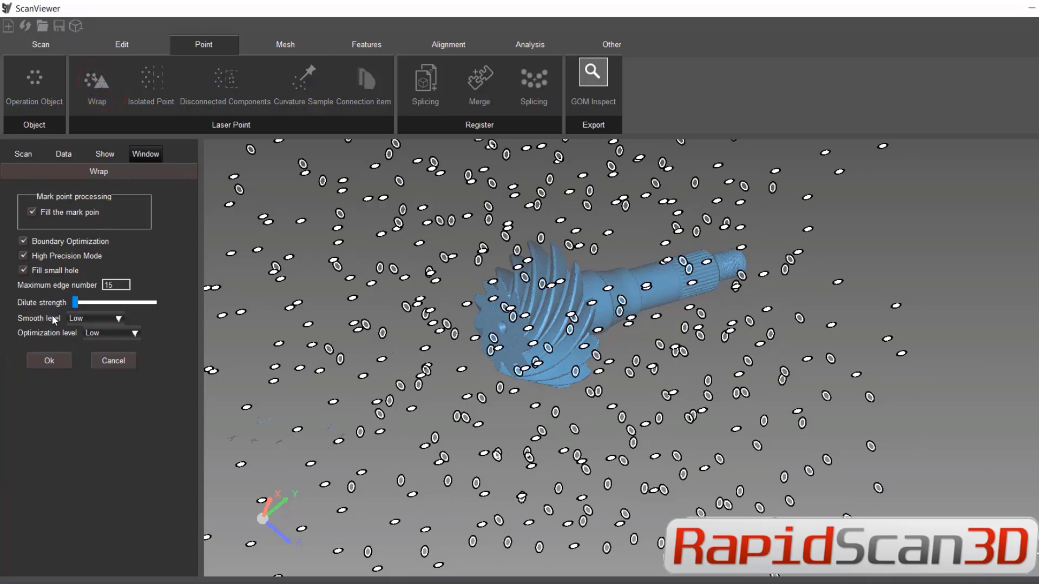
{"action": "left_click", "coordinate": [101, 318]}
{"action": "left_click", "coordinate": [93, 333]}
{"action": "left_click", "coordinate": [49, 360]}
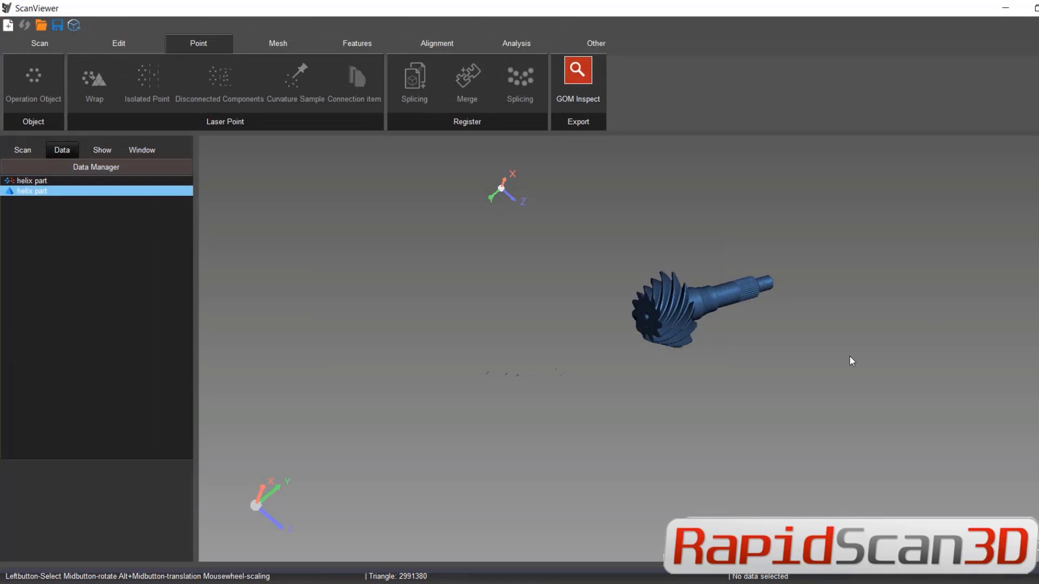
Lasso-select the stray fragments around the gear and delete them.
{"action": "scroll", "coordinate": [825, 339], "scroll_direction": "up", "scroll_amount": 4}
{"action": "scroll", "coordinate": [423, 399], "scroll_direction": "down", "scroll_amount": 2}
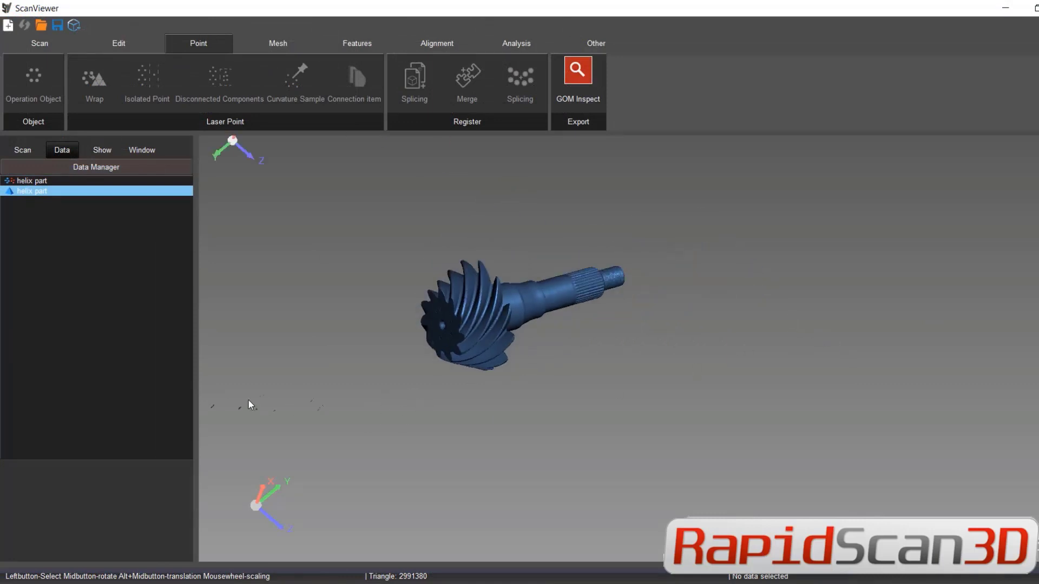
{"action": "mouse_move", "coordinate": [200, 391]}
{"action": "left_mouse_down"}
{"action": "mouse_move", "coordinate": [234, 379]}
{"action": "mouse_move", "coordinate": [364, 378]}
{"action": "mouse_move", "coordinate": [360, 461]}
{"action": "mouse_move", "coordinate": [219, 483]}
{"action": "left_mouse_up"}
{"action": "scroll", "coordinate": [466, 278], "scroll_direction": "up", "scroll_amount": 5}
{"action": "middle_click_drag", "start_coordinate": [469, 276], "coordinate": [411, 262]}
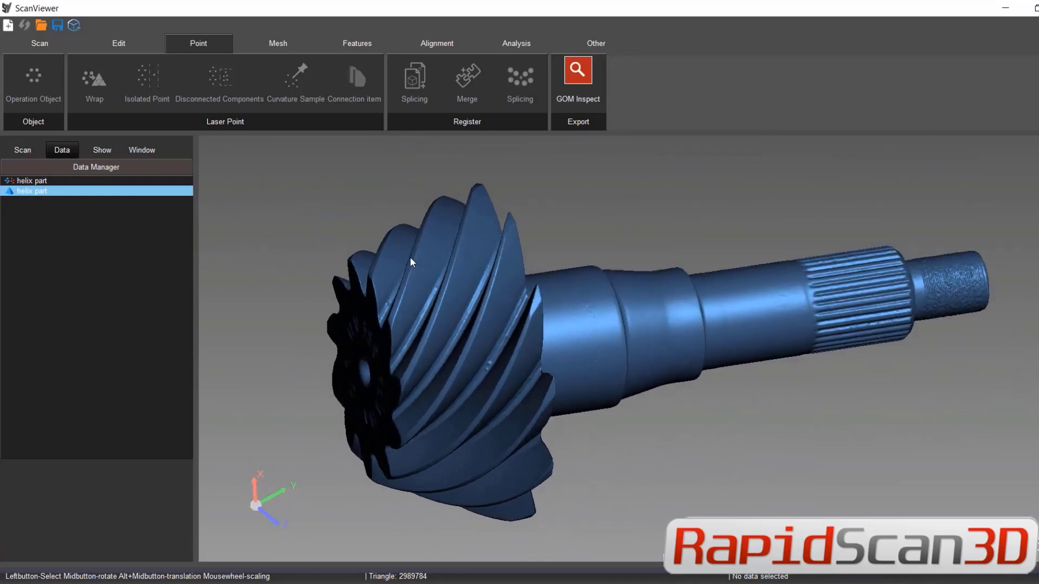
Import the Helix CAD model file and view it along its axis.
{"action": "left_click", "coordinate": [42, 30]}
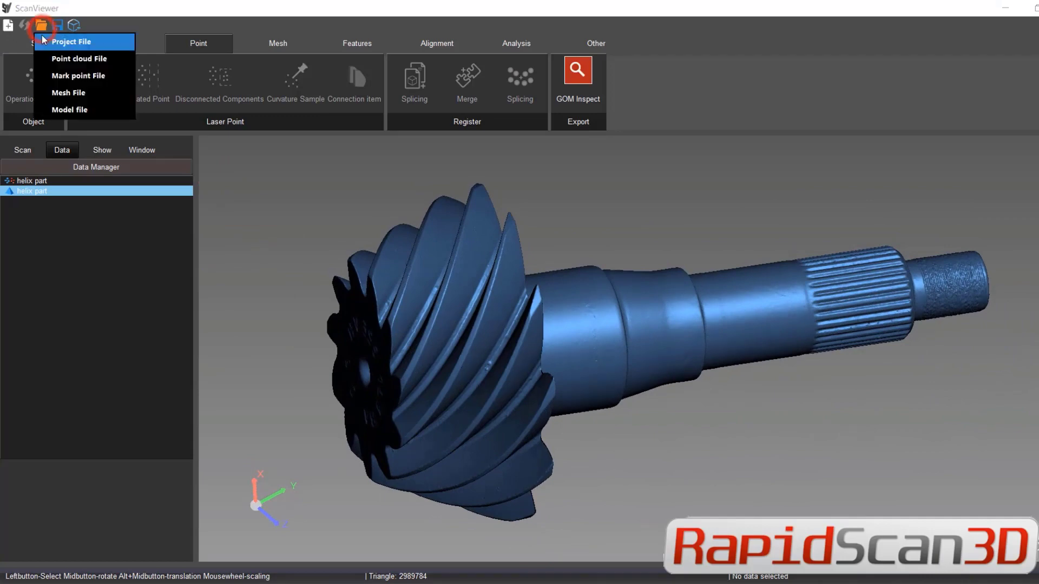
{"action": "left_click", "coordinate": [68, 110]}
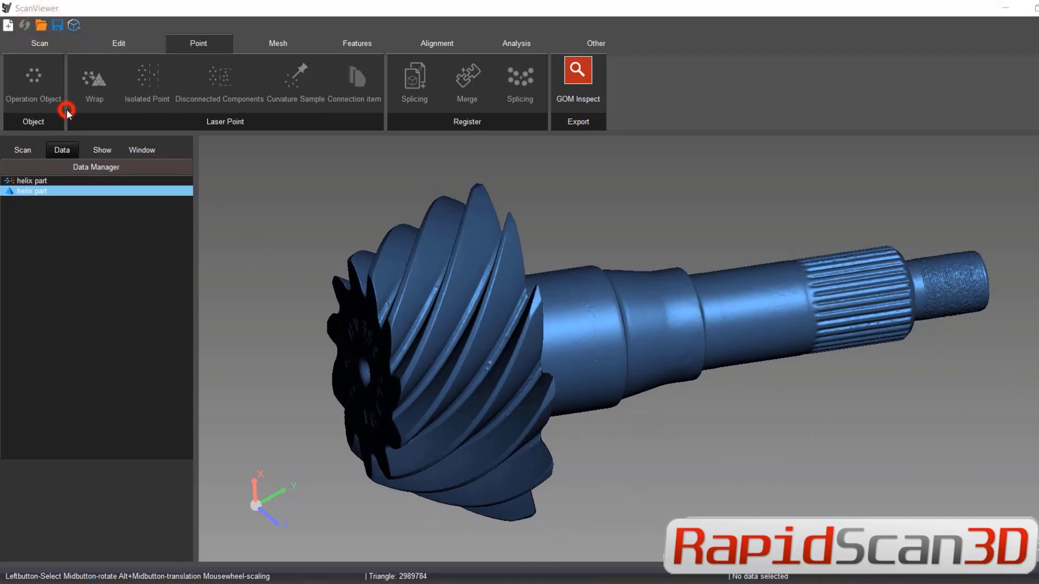
{"action": "left_click", "coordinate": [495, 219]}
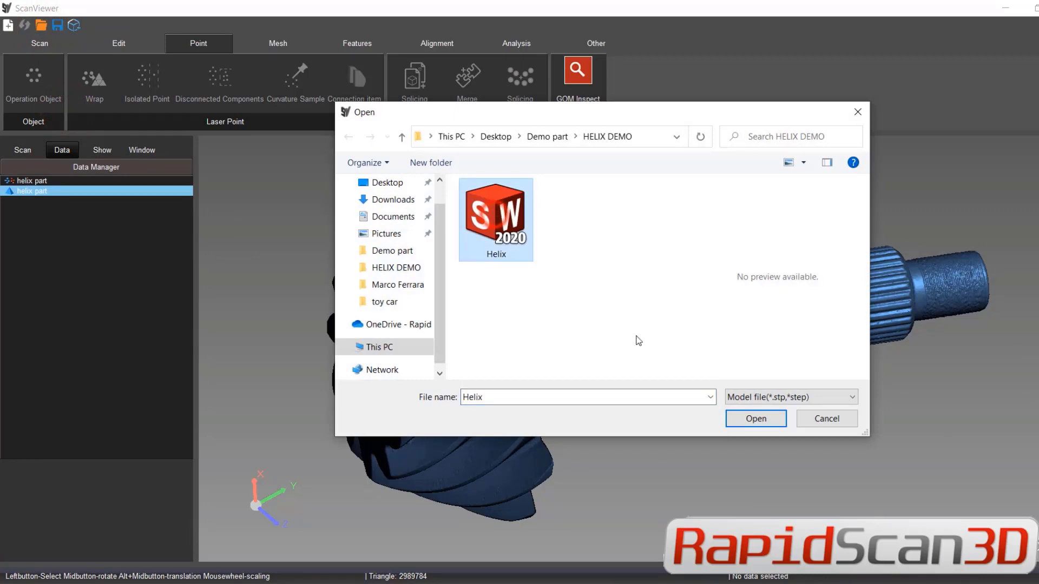
{"action": "left_click", "coordinate": [755, 419]}
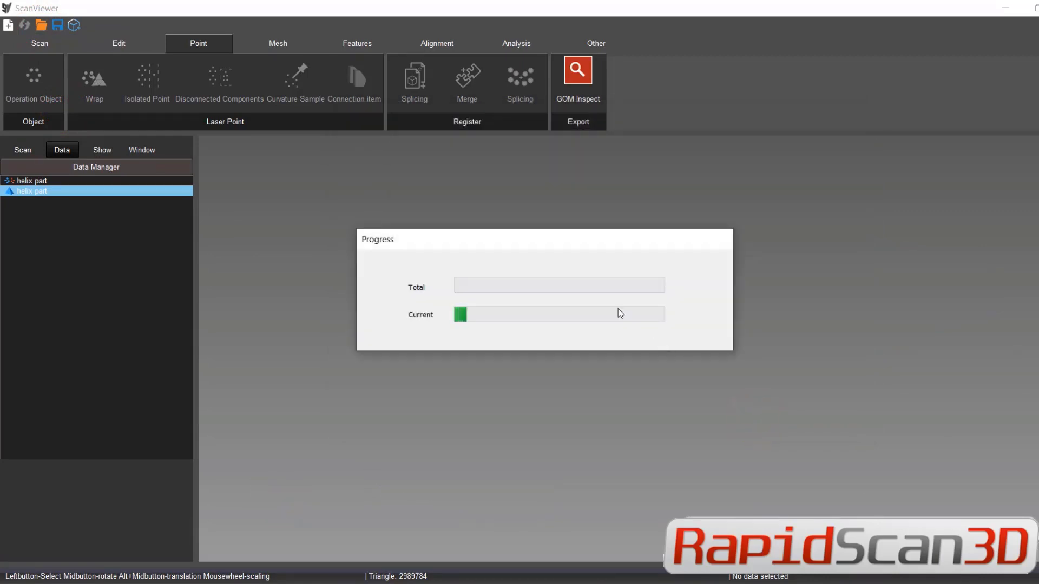
{"action": "scroll", "coordinate": [726, 381], "scroll_direction": "up", "scroll_amount": 5}
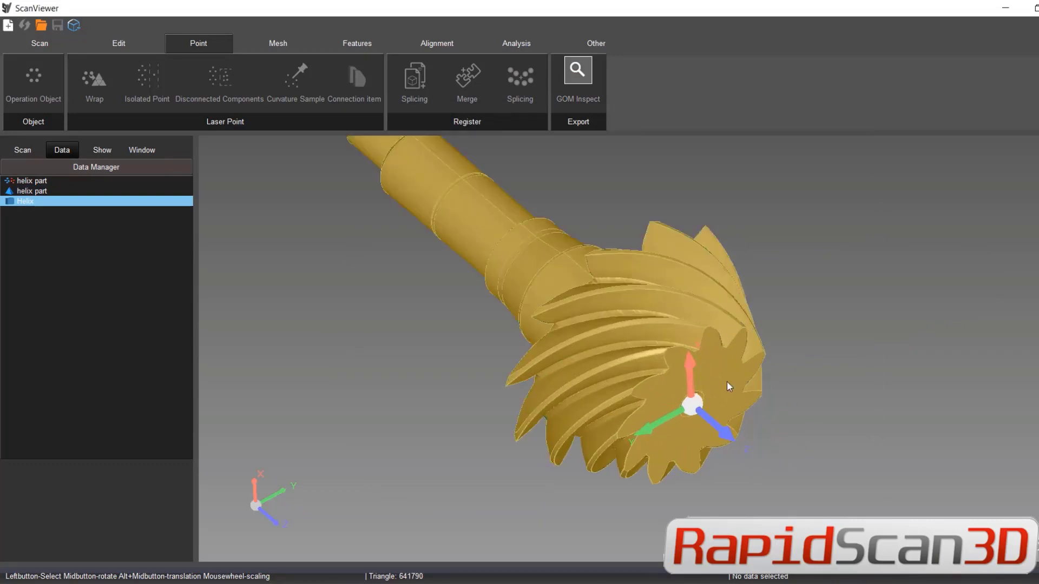
{"action": "middle_click_drag", "start_coordinate": [770, 426], "coordinate": [411, 379]}
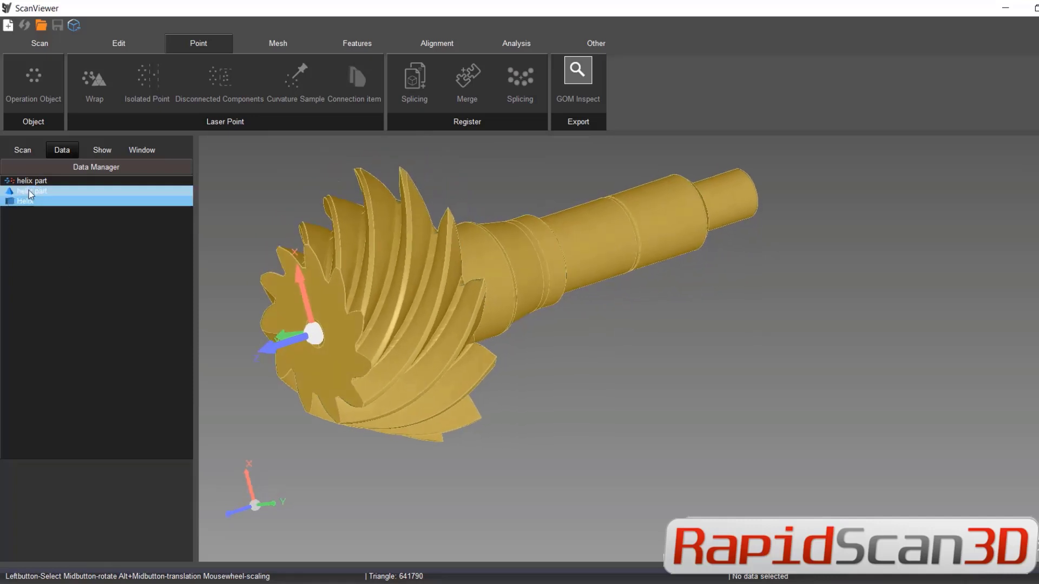
Set helix part as the test object and Helix as the reference in Data Manager.
{"action": "right_click", "coordinate": [30, 195]}
{"action": "left_click", "coordinate": [68, 215]}
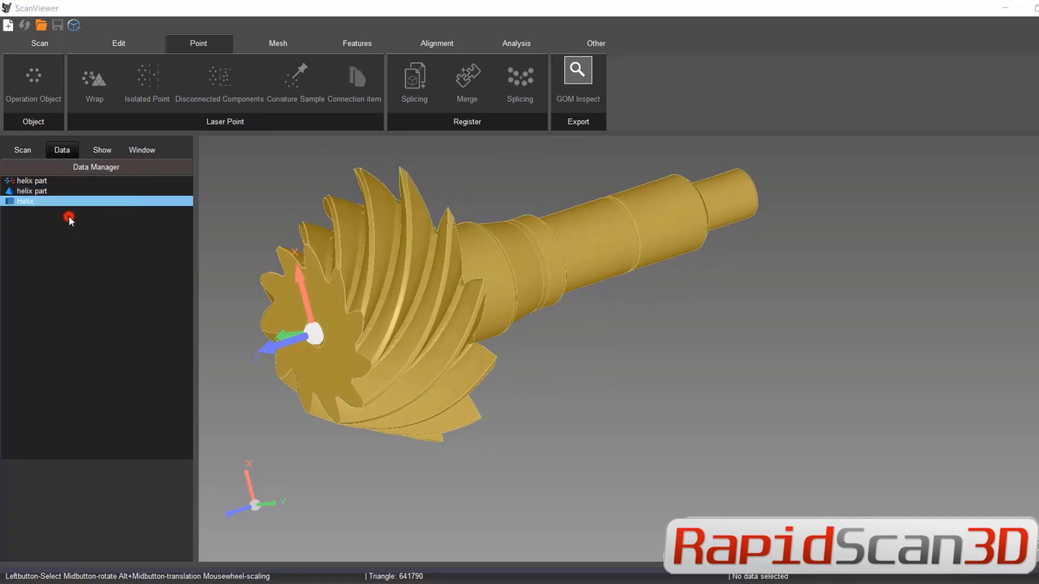
{"action": "right_click", "coordinate": [31, 206]}
{"action": "left_click", "coordinate": [69, 252]}
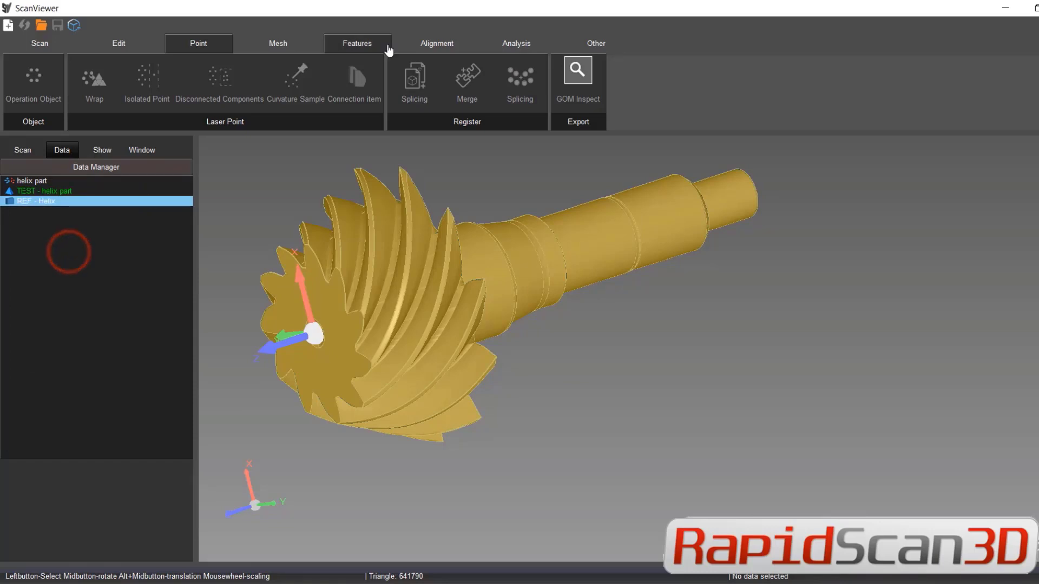
Start Best Fit Alignment and turn both the reference and scanned gears face-on.
{"action": "left_click", "coordinate": [527, 48]}
{"action": "left_click", "coordinate": [438, 43]}
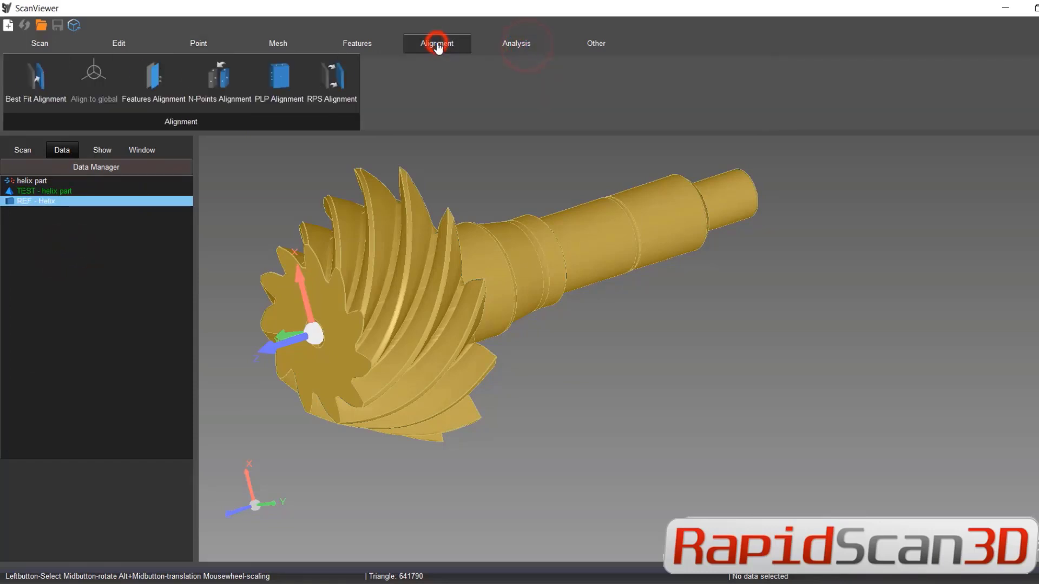
{"action": "left_click", "coordinate": [32, 84]}
{"action": "middle_click_drag", "start_coordinate": [472, 261], "coordinate": [356, 256]}
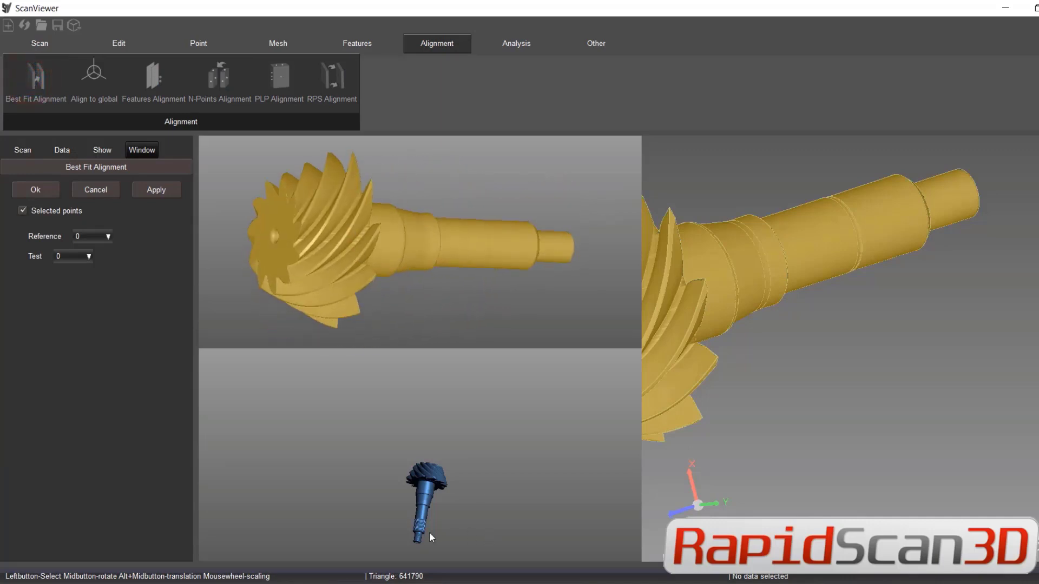
{"action": "middle_click_drag", "start_coordinate": [430, 535], "coordinate": [611, 446]}
{"action": "scroll", "coordinate": [425, 442], "scroll_direction": "up", "scroll_amount": 6}
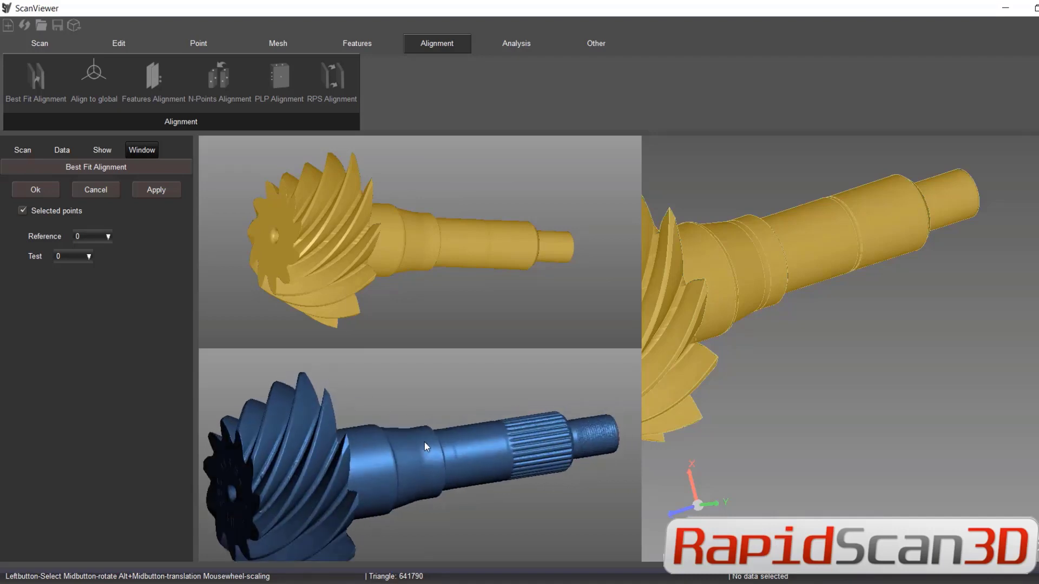
{"action": "middle_click_drag", "start_coordinate": [424, 442], "coordinate": [507, 418]}
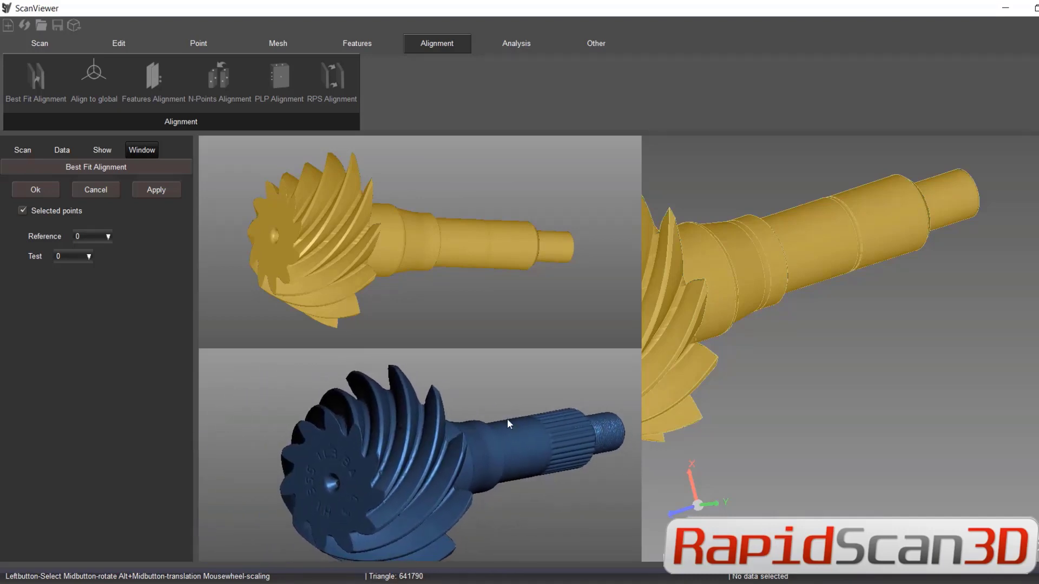
{"action": "middle_click_drag", "start_coordinate": [433, 228], "coordinate": [550, 276]}
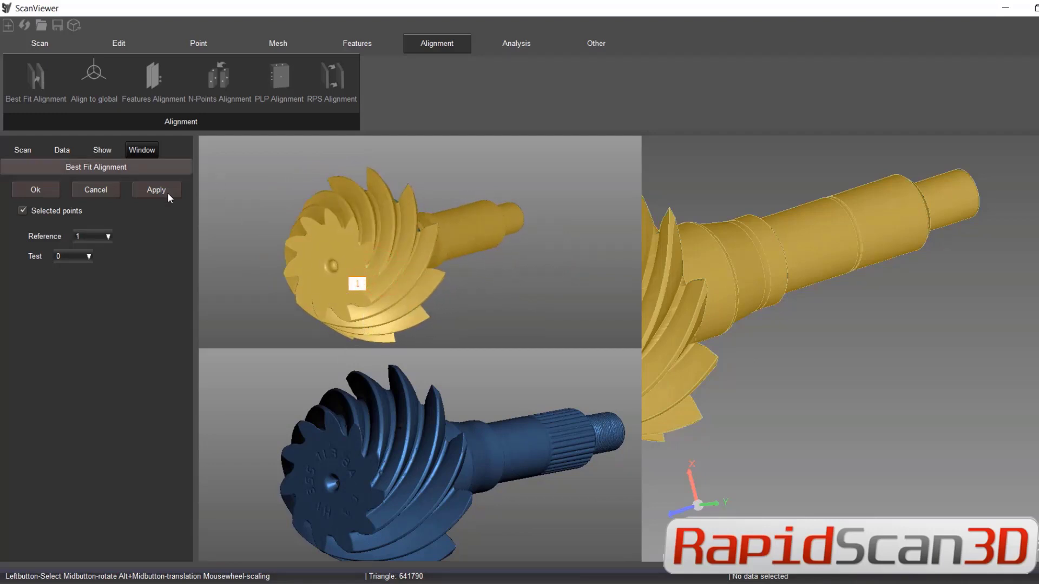
Re-mark point 1 at the reference gear's centre hole and point 2 on both gears.
{"action": "left_click", "coordinate": [82, 252]}
{"action": "scroll", "coordinate": [336, 268], "scroll_direction": "up", "scroll_amount": 3}
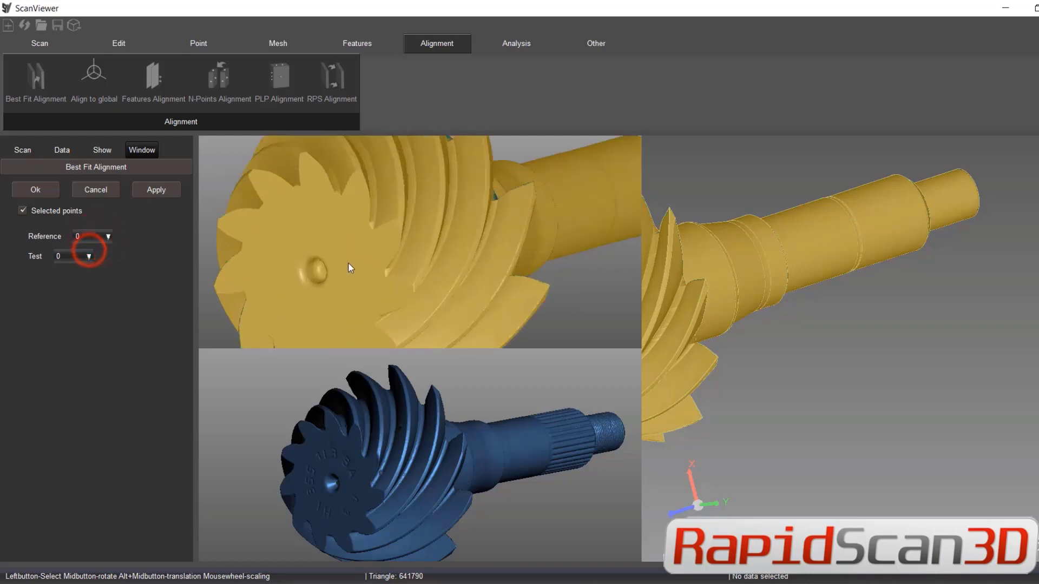
{"action": "left_click", "coordinate": [320, 271]}
{"action": "scroll", "coordinate": [339, 464], "scroll_direction": "up", "scroll_amount": 5}
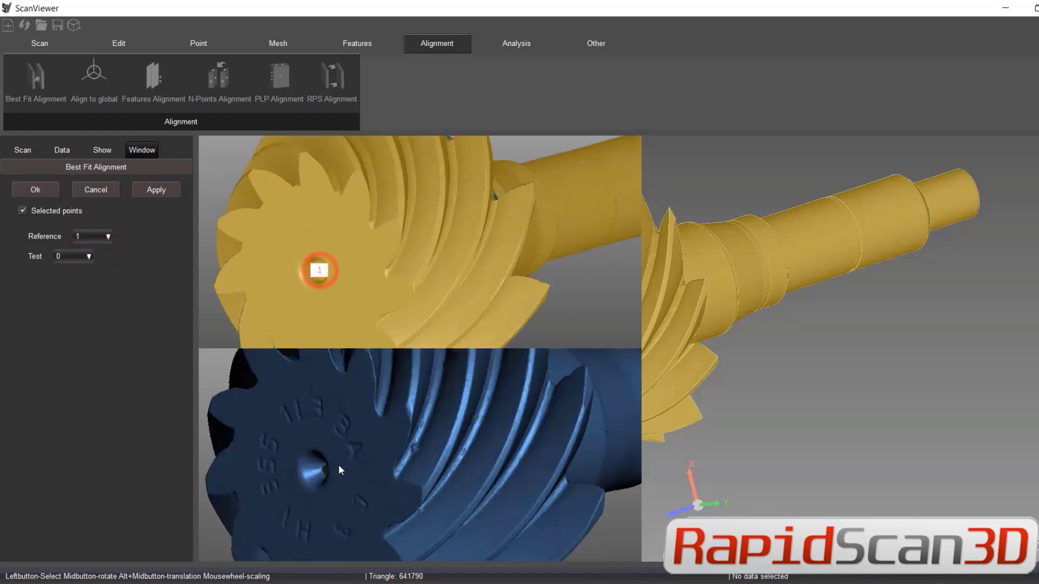
{"action": "left_click", "coordinate": [360, 181]}
{"action": "left_click", "coordinate": [362, 365]}
{"action": "scroll", "coordinate": [561, 420], "scroll_direction": "down", "scroll_amount": 5}
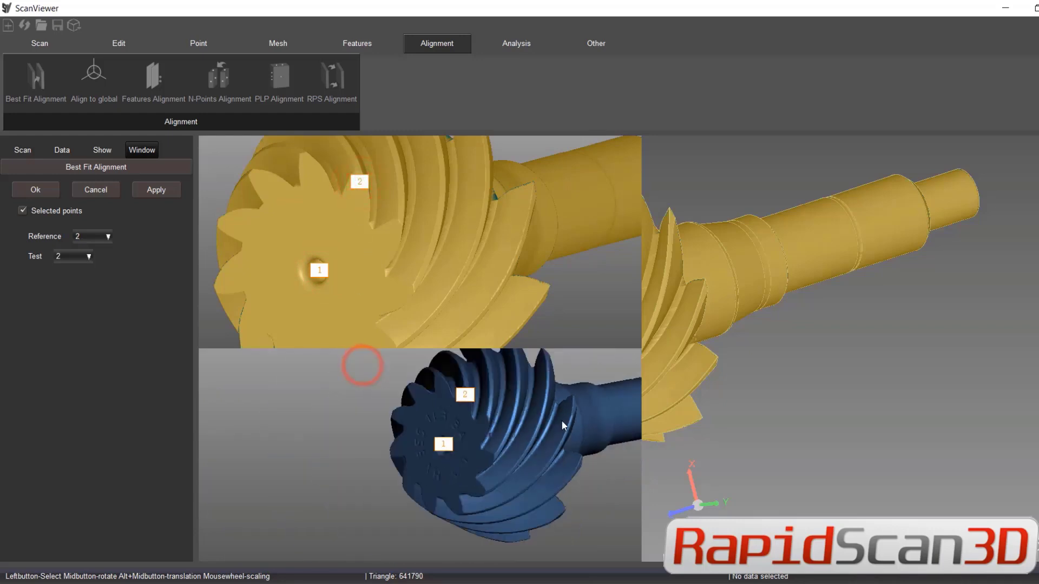
{"action": "scroll", "coordinate": [485, 438], "scroll_direction": "up", "scroll_amount": 1}
Pick points 3 and 4 along the shaft on both the scanned and reference parts.
{"action": "middle_click_drag", "start_coordinate": [485, 437], "coordinate": [406, 437]}
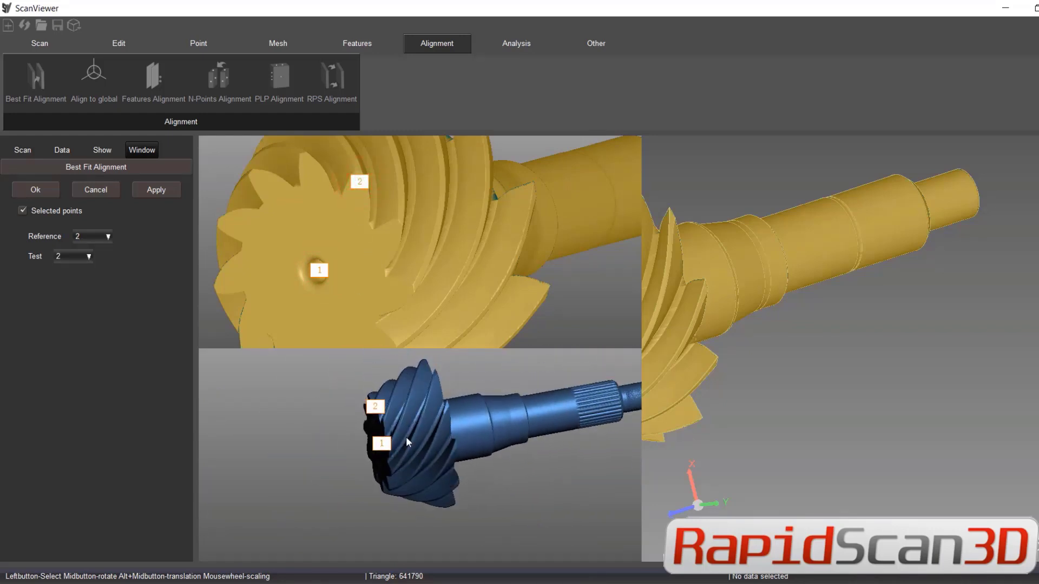
{"action": "left_click", "coordinate": [508, 420]}
{"action": "scroll", "coordinate": [531, 271], "scroll_direction": "down", "scroll_amount": 5}
{"action": "middle_click_drag", "start_coordinate": [539, 293], "coordinate": [495, 356]}
{"action": "middle_click_drag", "start_coordinate": [503, 295], "coordinate": [528, 317]}
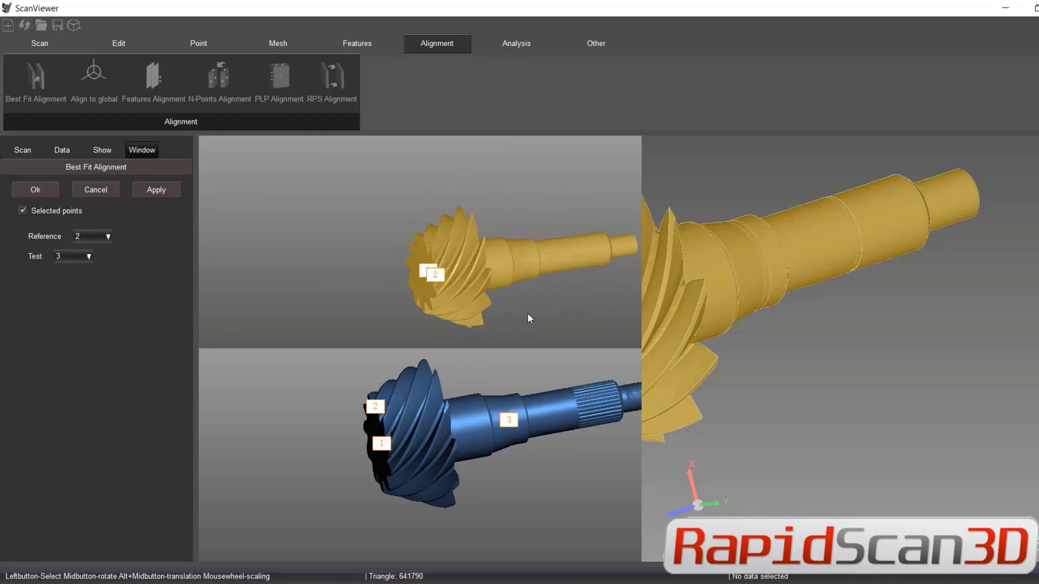
{"action": "left_click", "coordinate": [523, 262]}
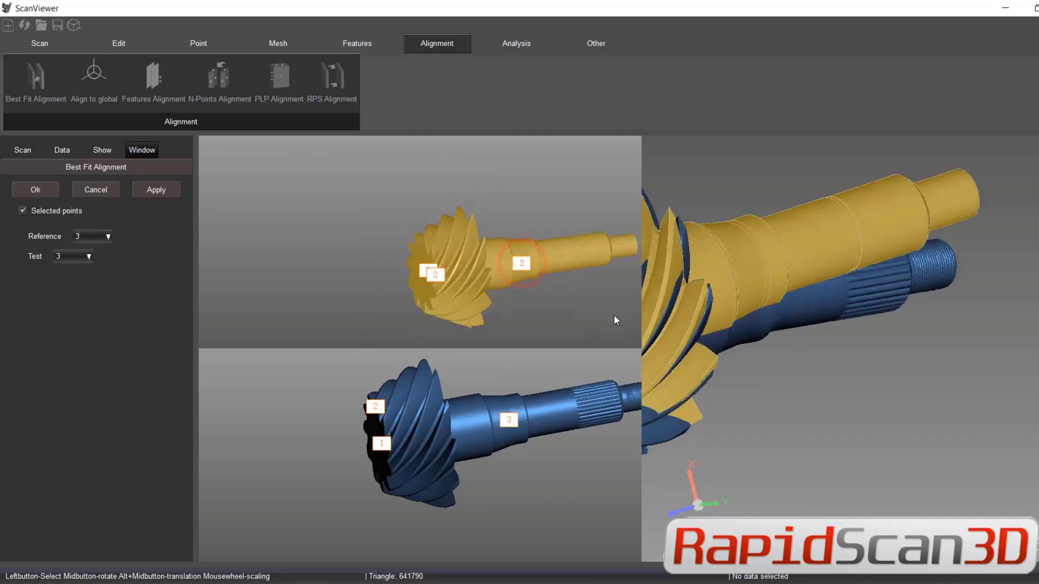
{"action": "left_click", "coordinate": [571, 258]}
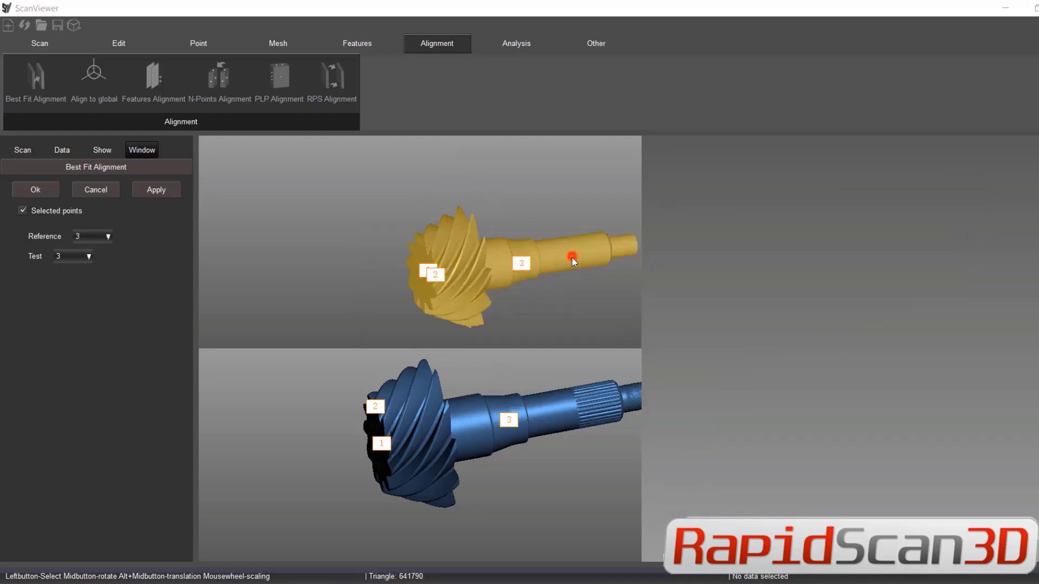
{"action": "left_click", "coordinate": [570, 411]}
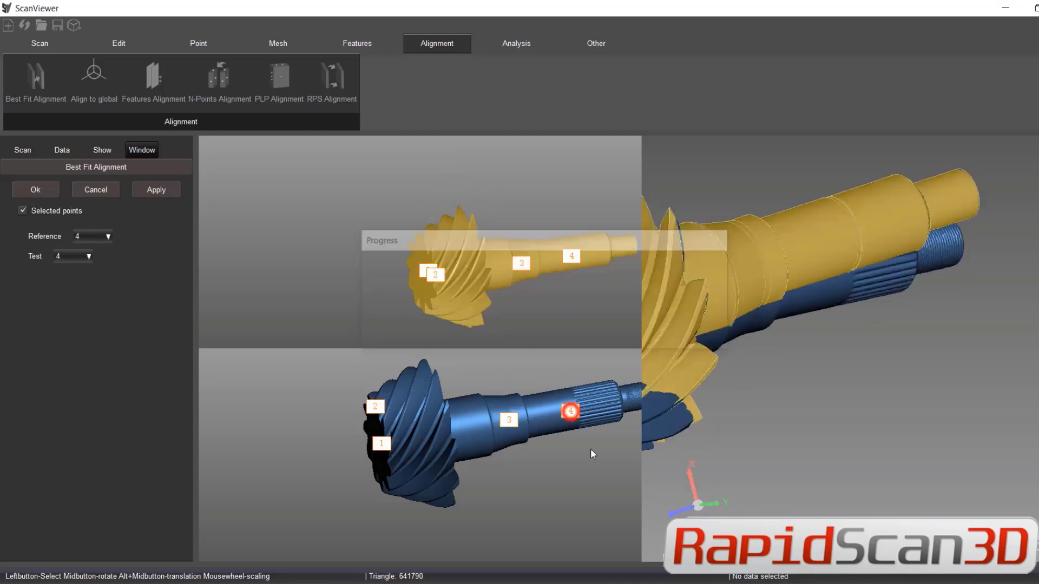
Apply the best fit from the picked points, check the overlay, and accept it with OK.
{"action": "left_click", "coordinate": [156, 191]}
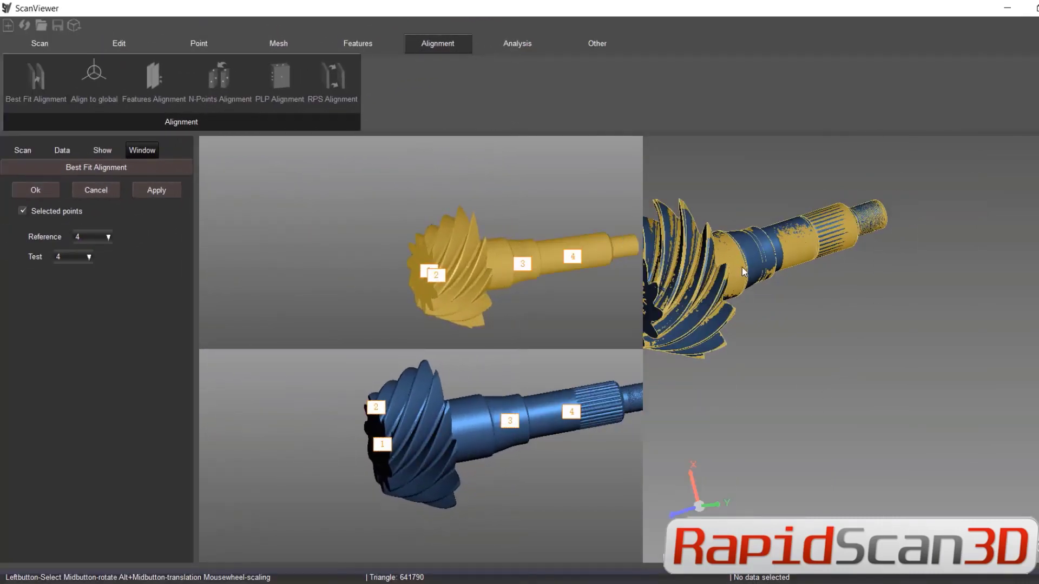
{"action": "middle_click_drag", "start_coordinate": [742, 267], "coordinate": [777, 359]}
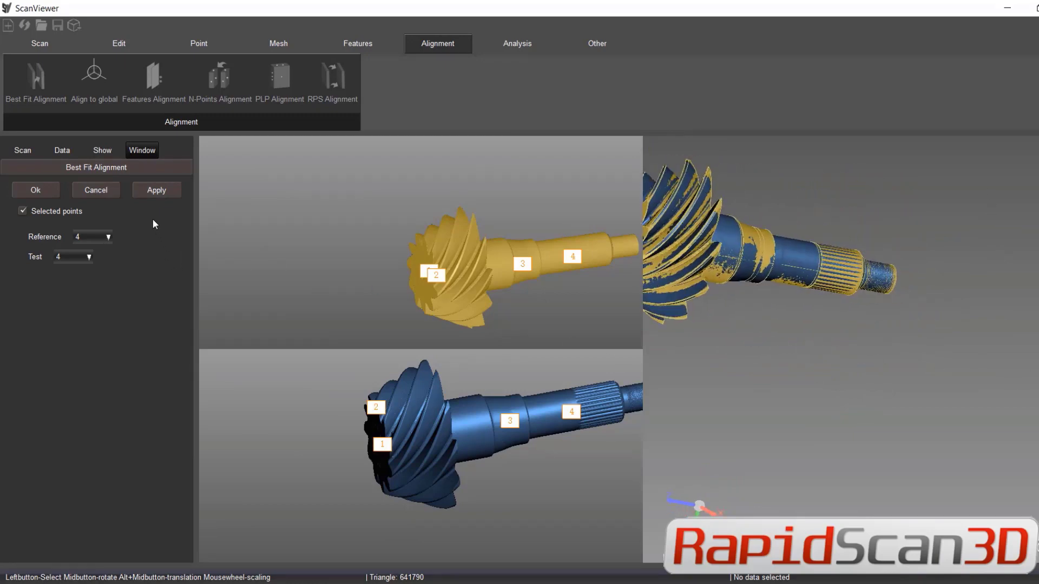
{"action": "left_click", "coordinate": [35, 190]}
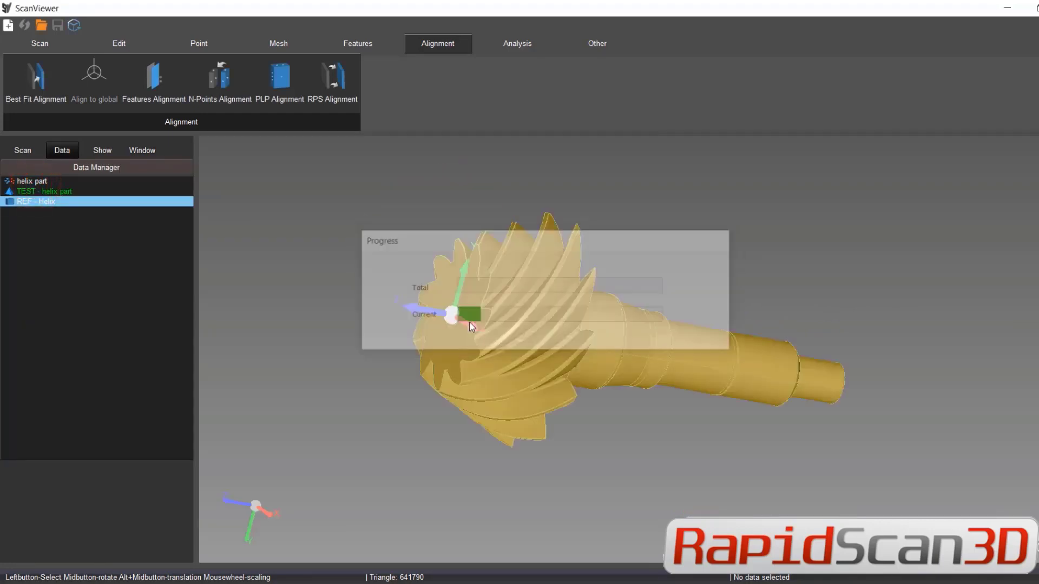
{"action": "middle_click_drag", "start_coordinate": [646, 293], "coordinate": [546, 303]}
Run 3D Comparison from the Analysis tab to create RESULT - helix part_Helix.
{"action": "left_click", "coordinate": [530, 44]}
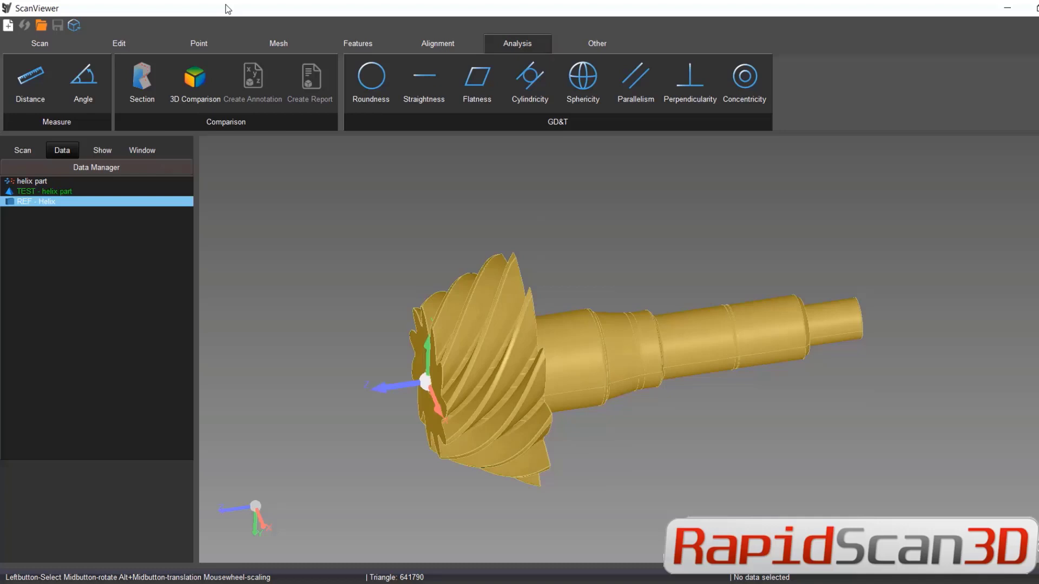
{"action": "left_click", "coordinate": [192, 80]}
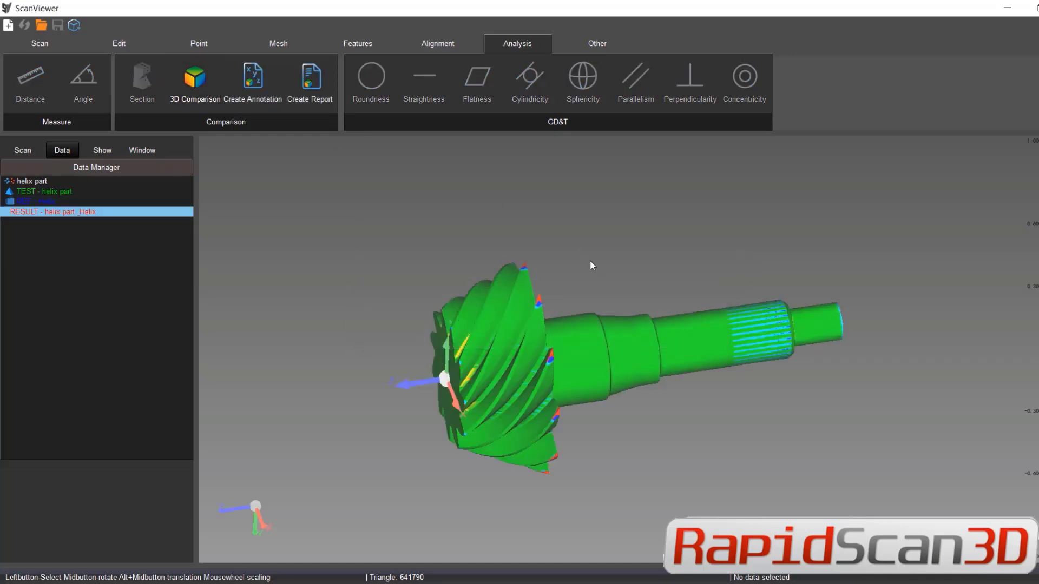
{"action": "middle_click_drag", "start_coordinate": [756, 443], "coordinate": [769, 403]}
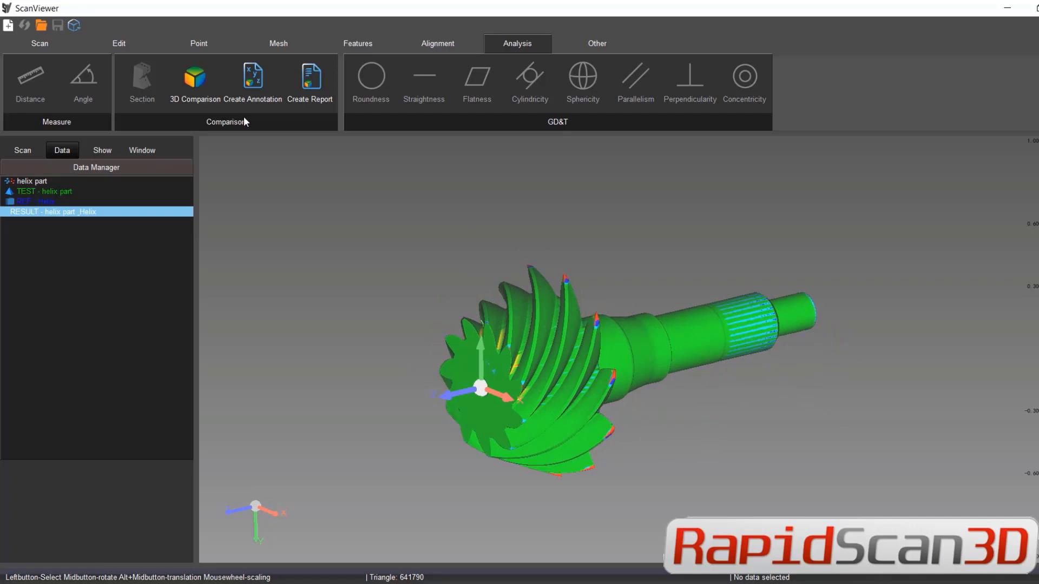
In Edit Deviation Spectrum, preview the 8color, 5color and 3color legend templates.
{"action": "right_click", "coordinate": [81, 216]}
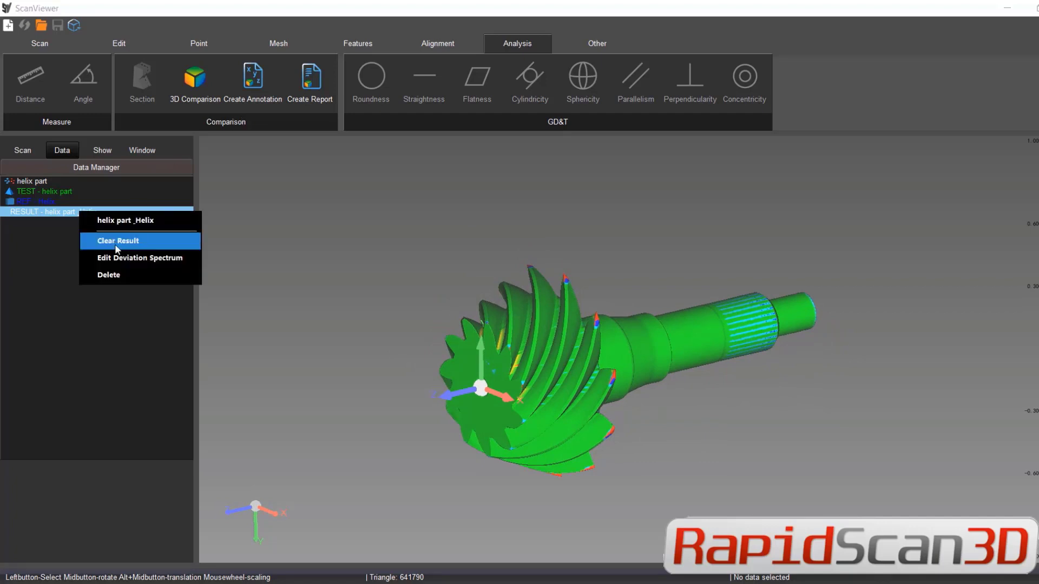
{"action": "left_click", "coordinate": [117, 258]}
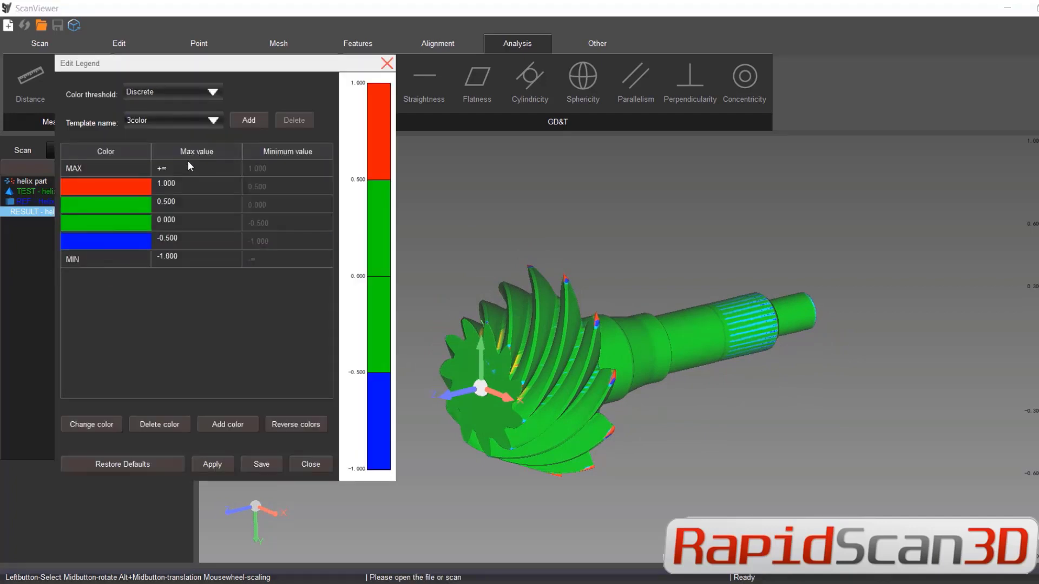
{"action": "left_click", "coordinate": [171, 120]}
{"action": "left_click", "coordinate": [168, 157]}
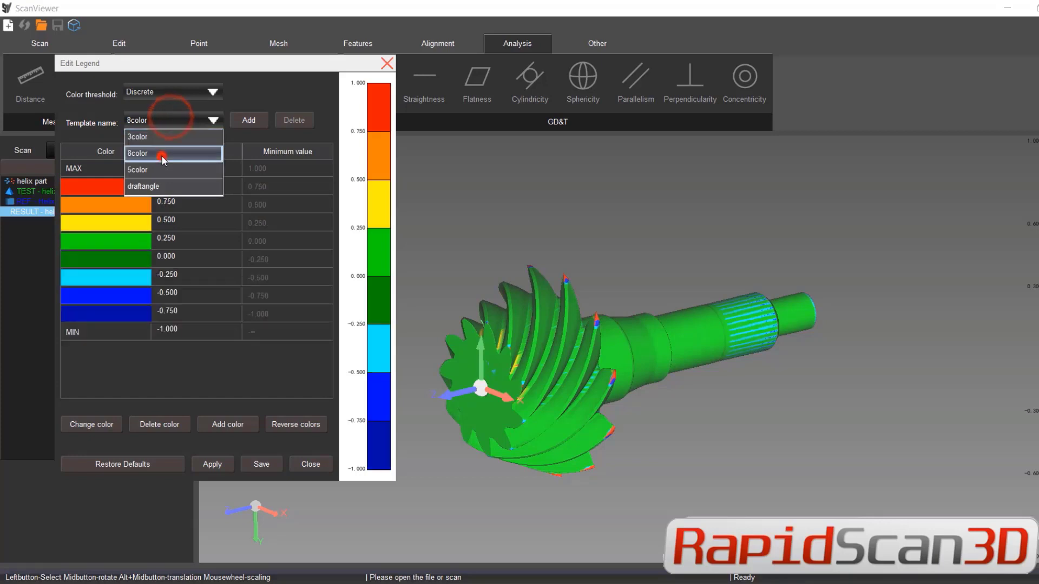
{"action": "left_click", "coordinate": [212, 464]}
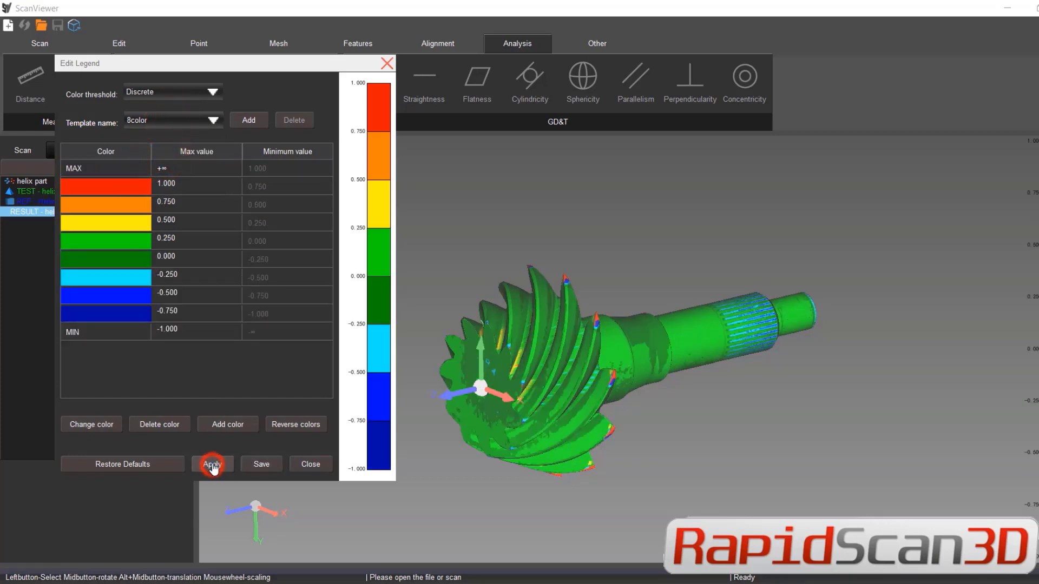
{"action": "left_click", "coordinate": [168, 120]}
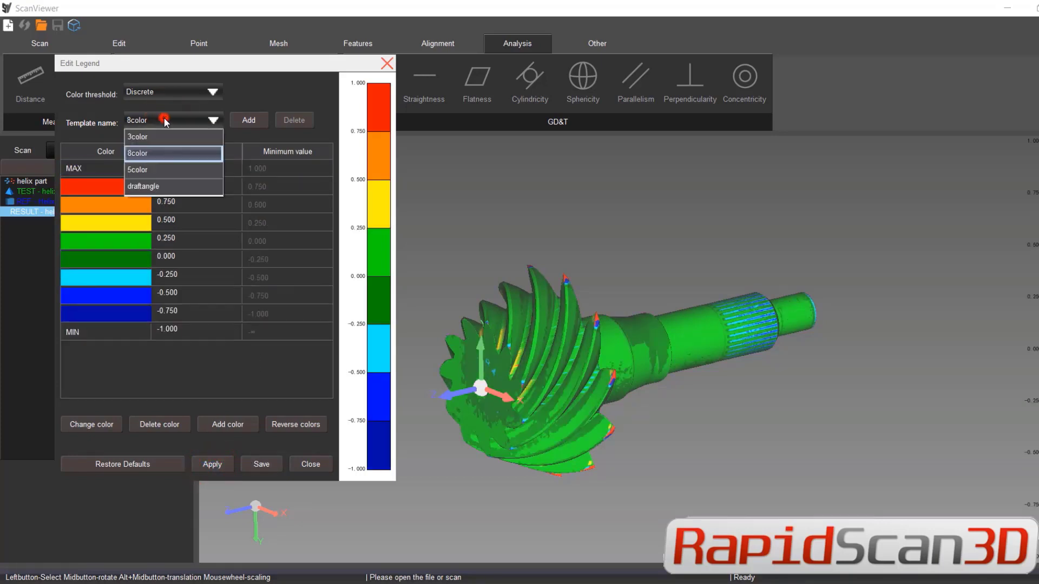
{"action": "left_click", "coordinate": [159, 173]}
{"action": "left_click", "coordinate": [212, 465]}
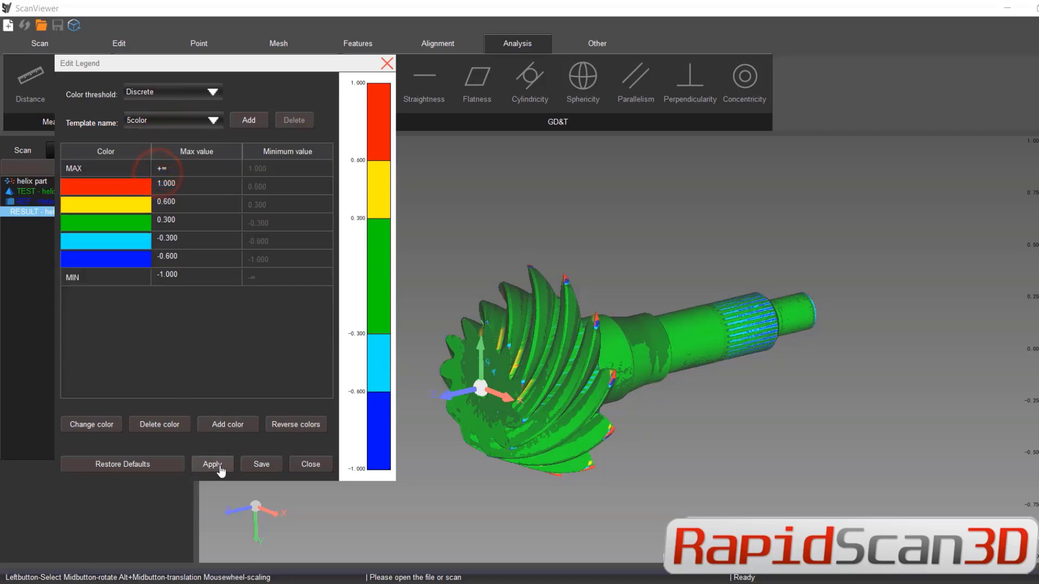
{"action": "left_click", "coordinate": [184, 123]}
{"action": "left_click", "coordinate": [166, 137]}
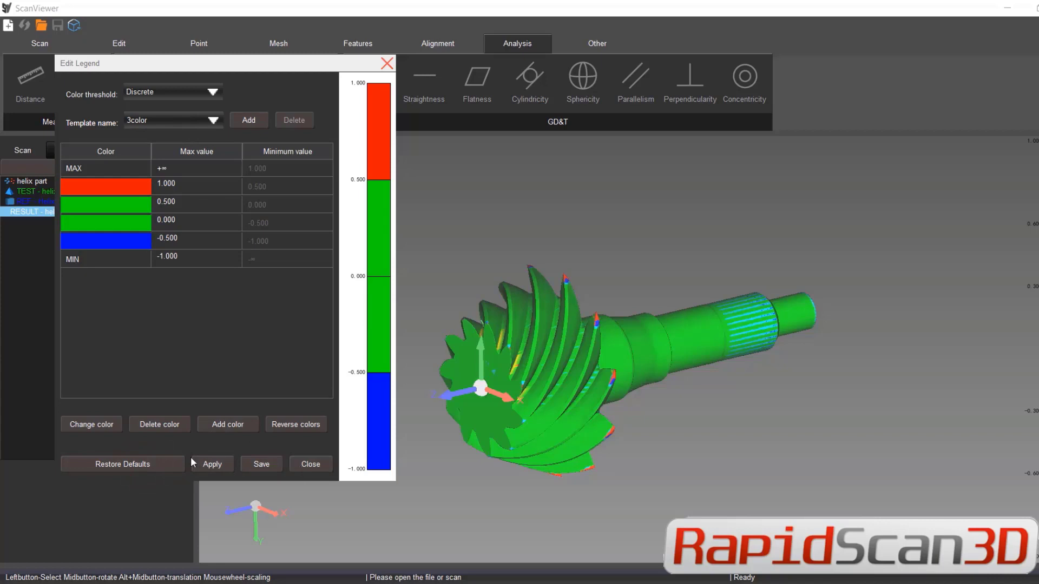
Reset the legend, choose the 8color template, then save and apply it.
{"action": "left_click", "coordinate": [163, 464]}
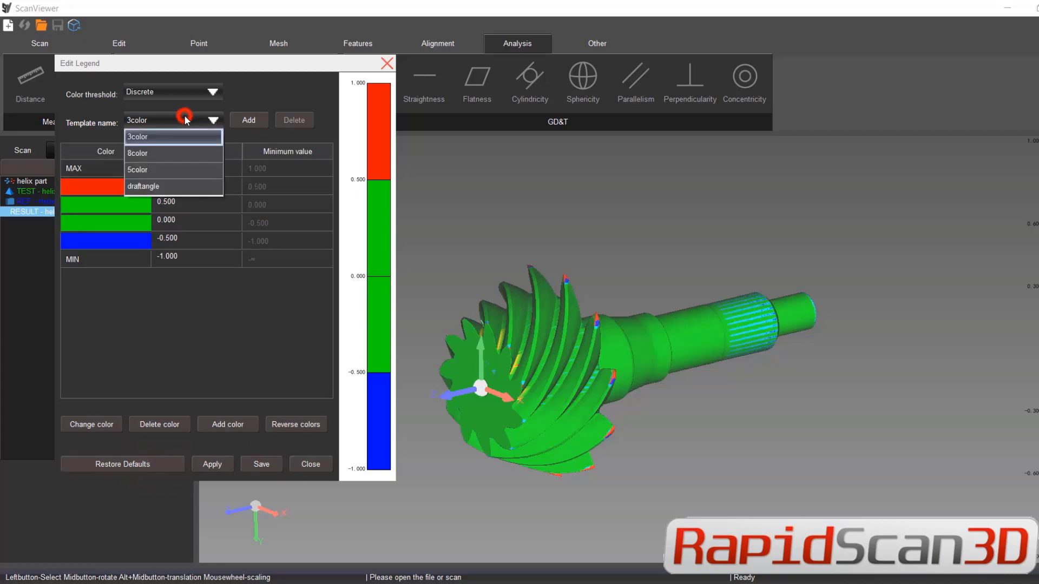
{"action": "left_click", "coordinate": [166, 155]}
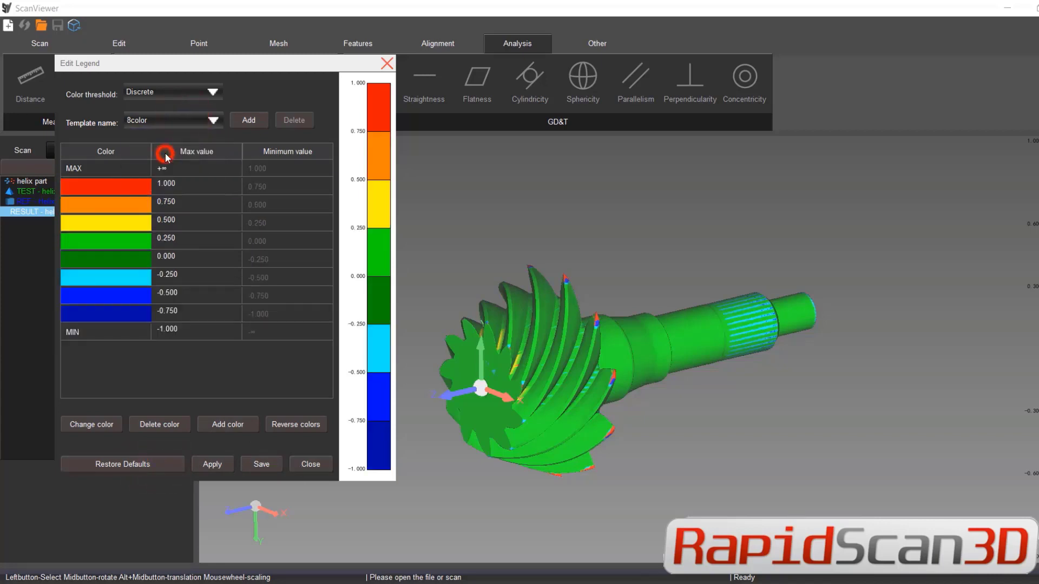
{"action": "left_click", "coordinate": [227, 426]}
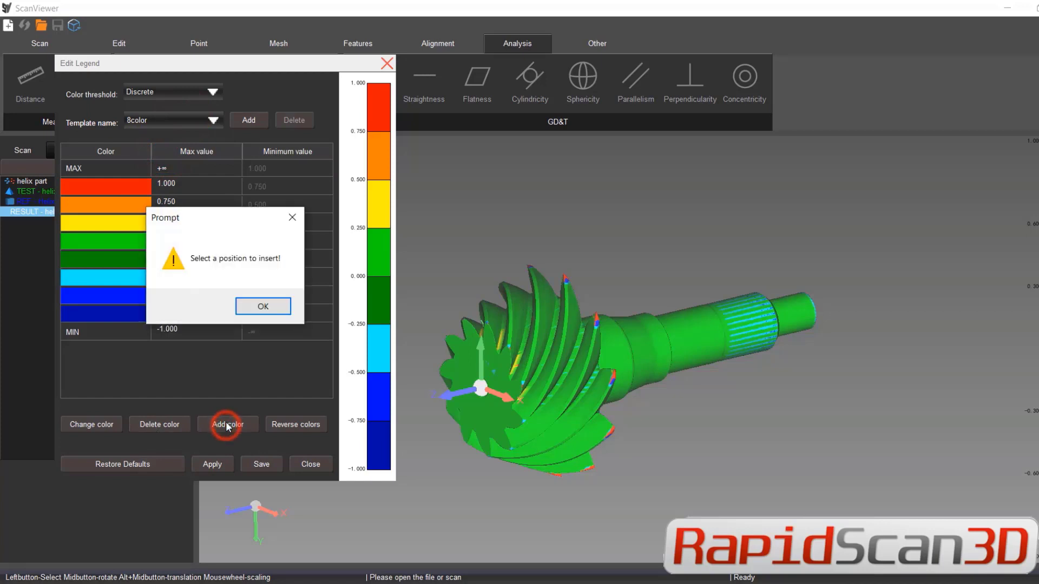
{"action": "left_click", "coordinate": [262, 304]}
{"action": "left_click", "coordinate": [255, 298]}
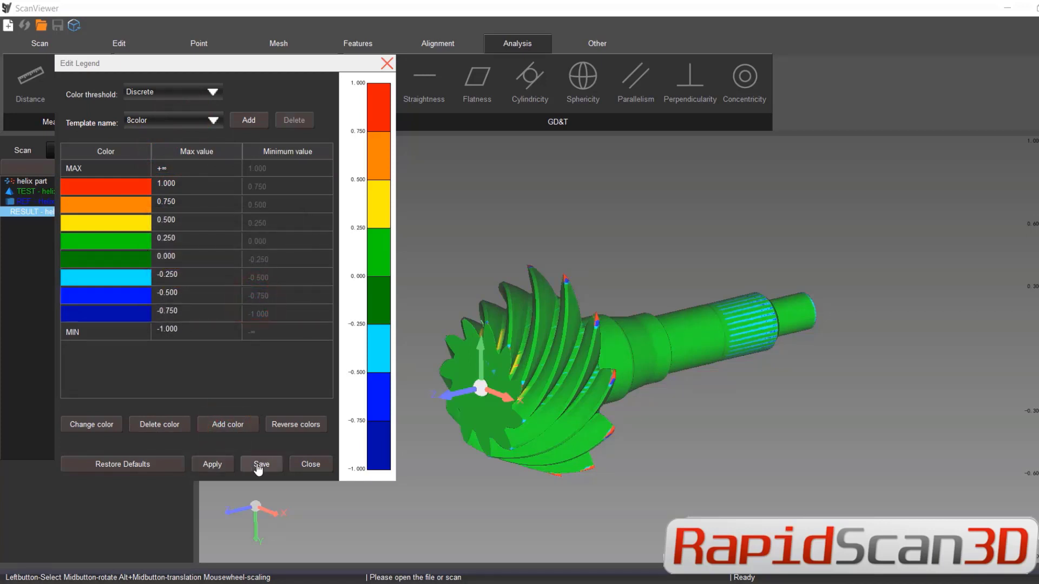
{"action": "left_click", "coordinate": [261, 465]}
{"action": "left_click", "coordinate": [211, 465]}
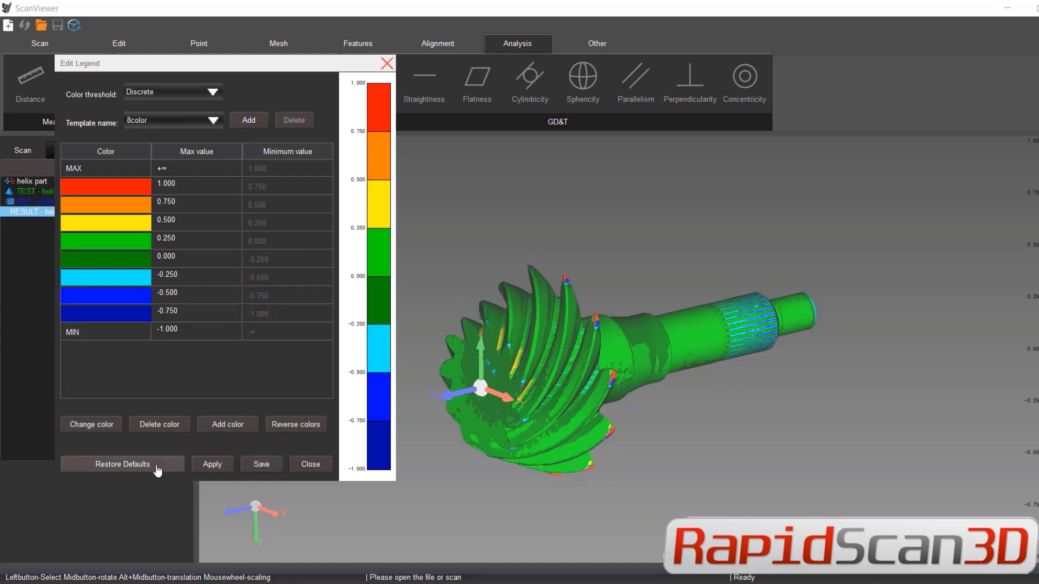
{"action": "left_click", "coordinate": [312, 464]}
Set the 3color legend tolerance limits to 0.05 and -0.05, apply, and save the template.
{"action": "middle_click_drag", "start_coordinate": [677, 403], "coordinate": [622, 400]}
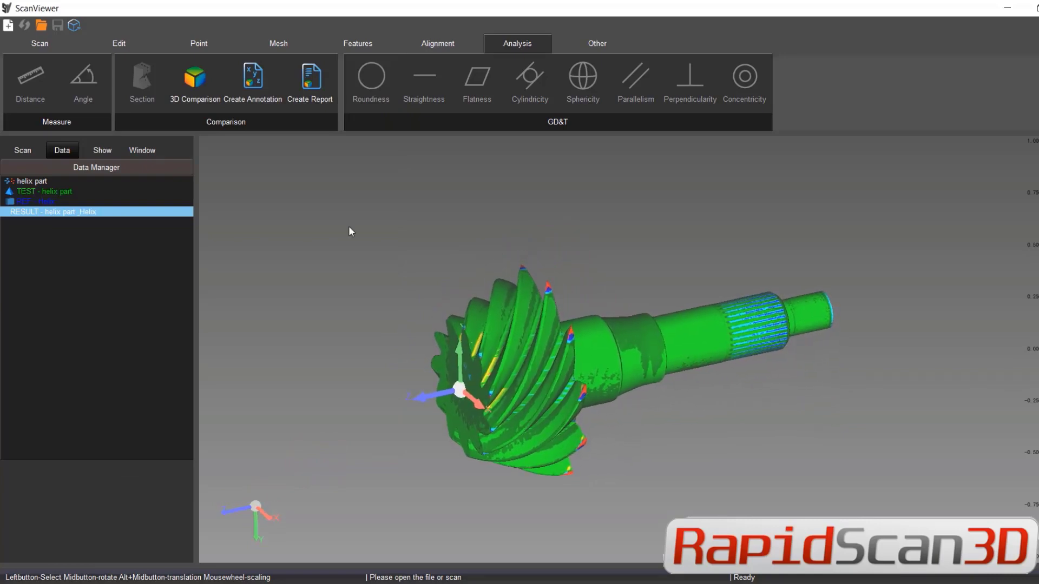
{"action": "right_click", "coordinate": [105, 214]}
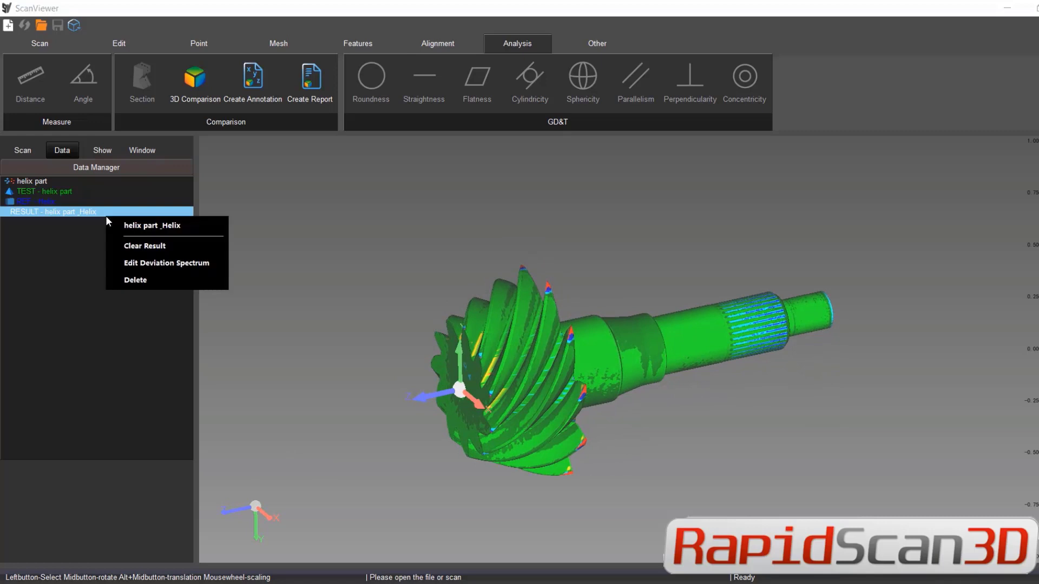
{"action": "left_click", "coordinate": [154, 263]}
{"action": "left_click", "coordinate": [201, 222]}
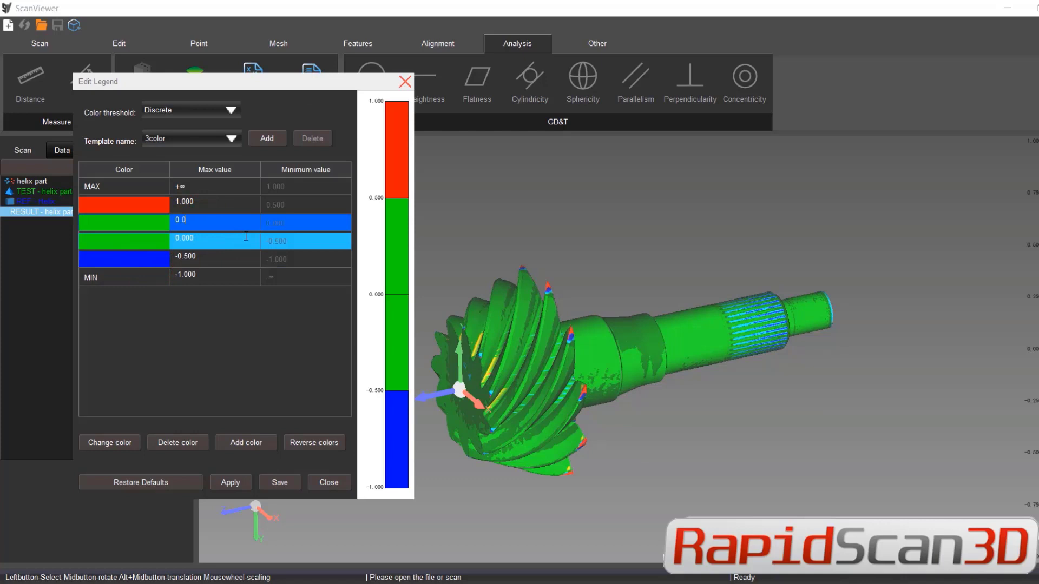
{"action": "type", "text": "0.05"}
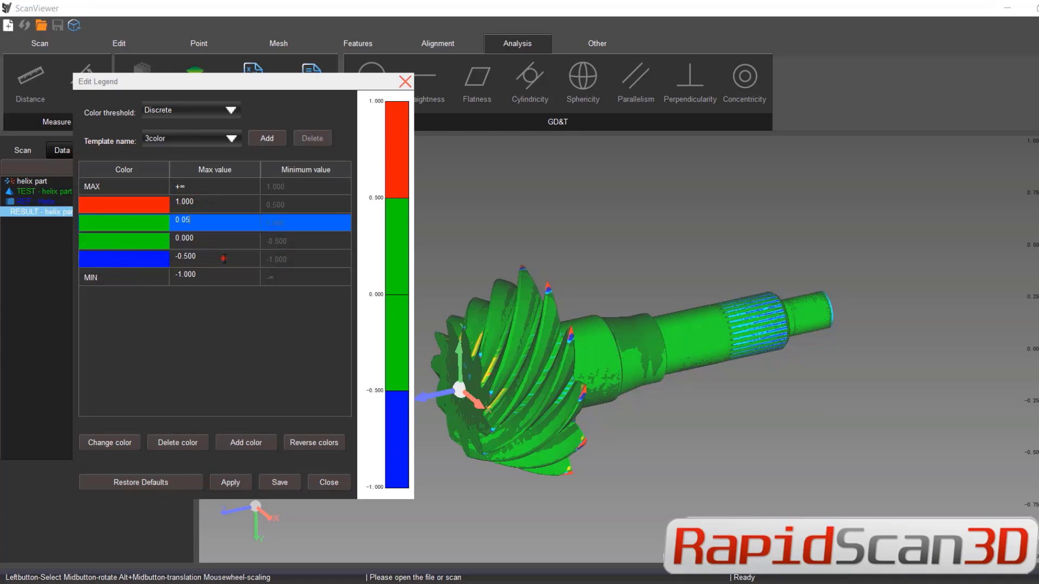
{"action": "left_click", "coordinate": [224, 257]}
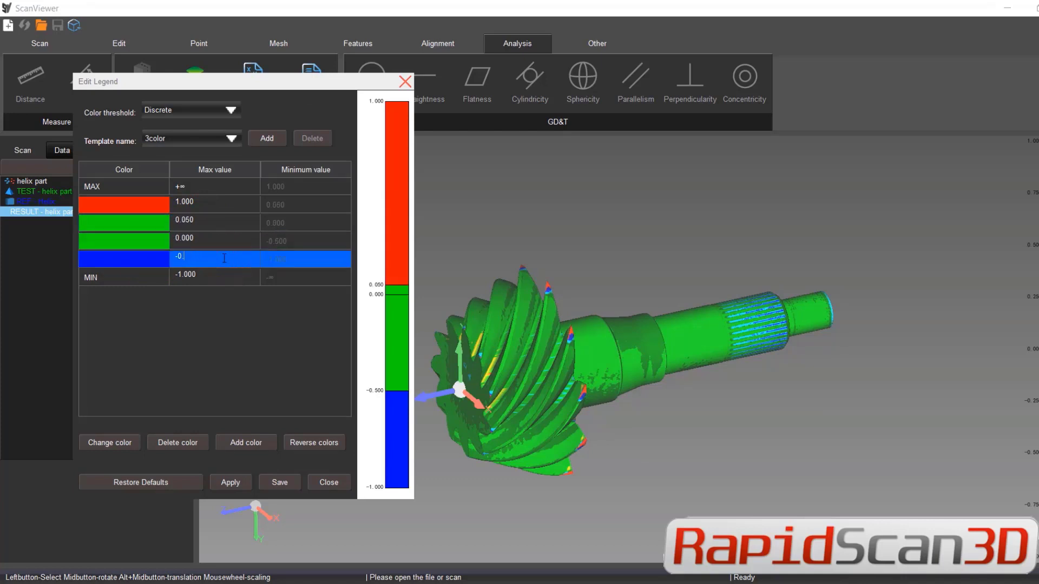
{"action": "type", "text": "-0.05"}
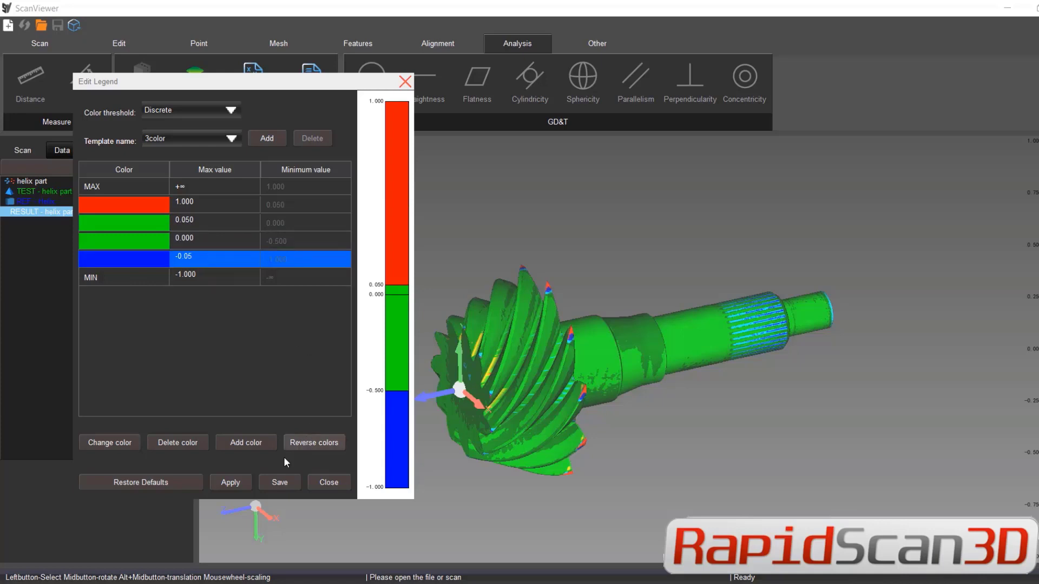
{"action": "left_click", "coordinate": [230, 482]}
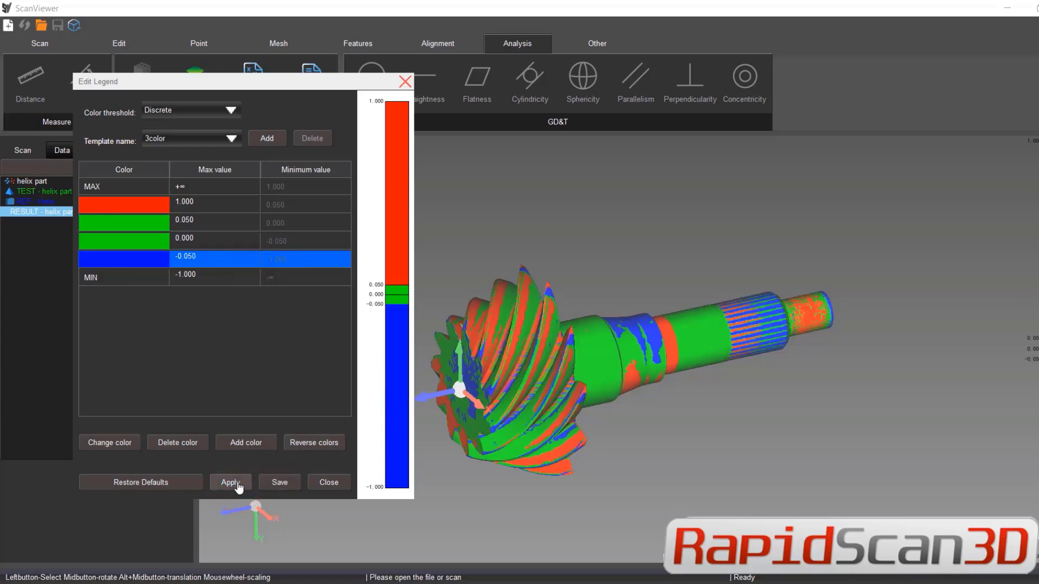
{"action": "left_click", "coordinate": [279, 482]}
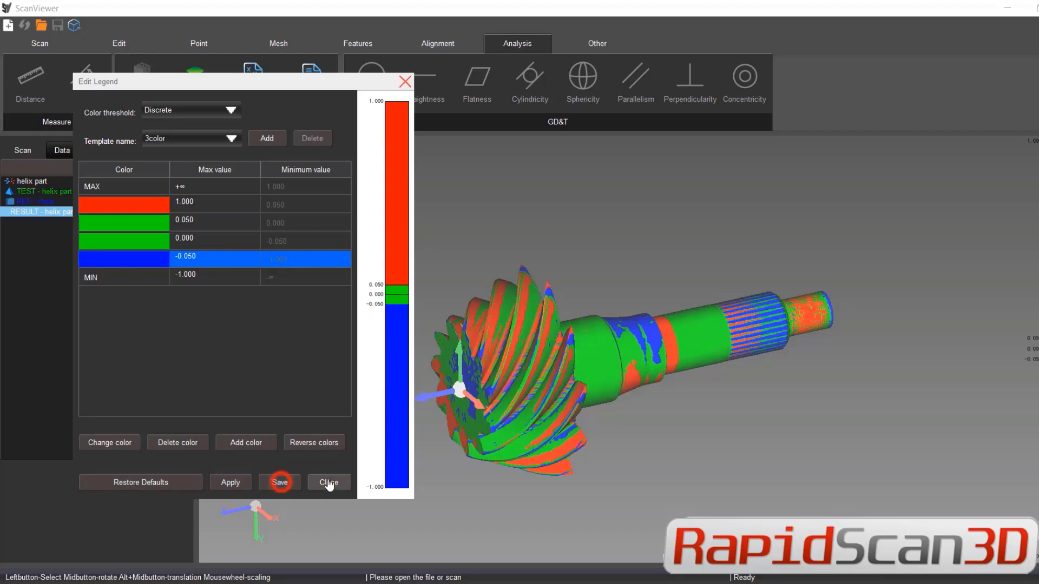
{"action": "left_click", "coordinate": [328, 482]}
Place deviation callouts along the shaft, on a gear tooth and on the gear face.
{"action": "middle_click_drag", "start_coordinate": [605, 415], "coordinate": [593, 383]}
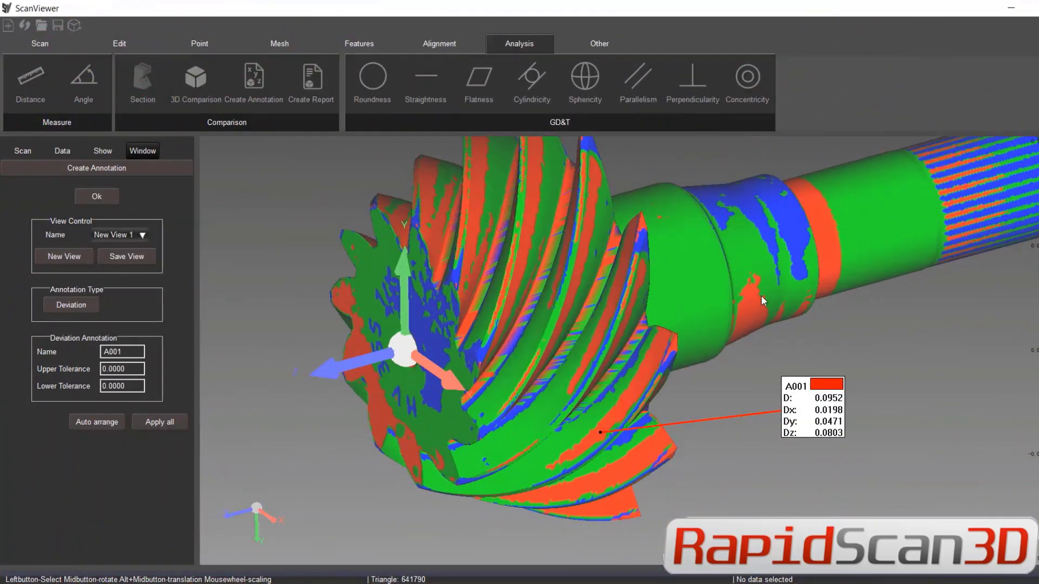
{"action": "left_click", "coordinate": [752, 299]}
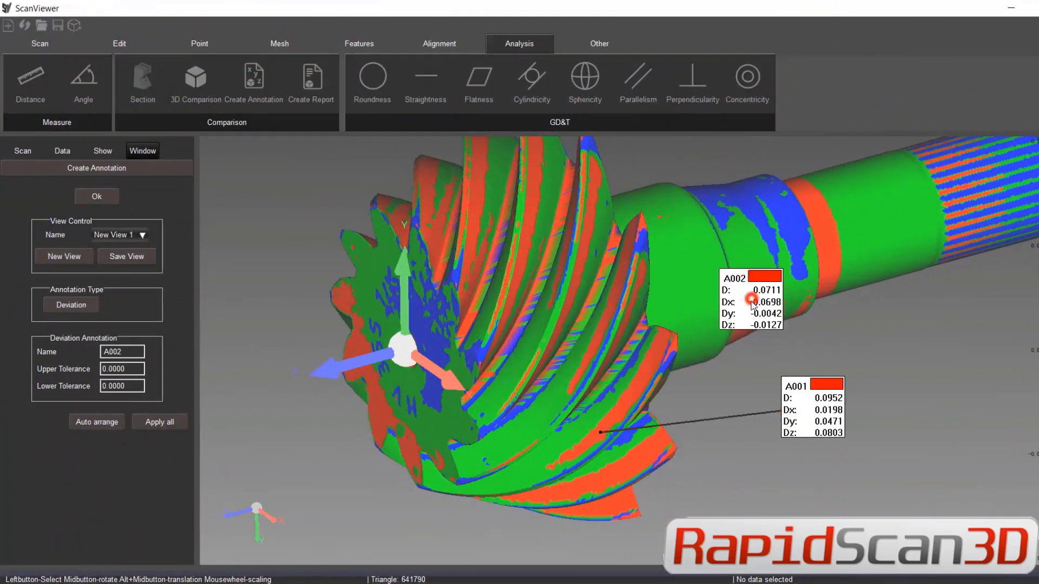
{"action": "left_click", "coordinate": [729, 201]}
{"action": "scroll", "coordinate": [749, 238], "scroll_direction": "down", "scroll_amount": 2}
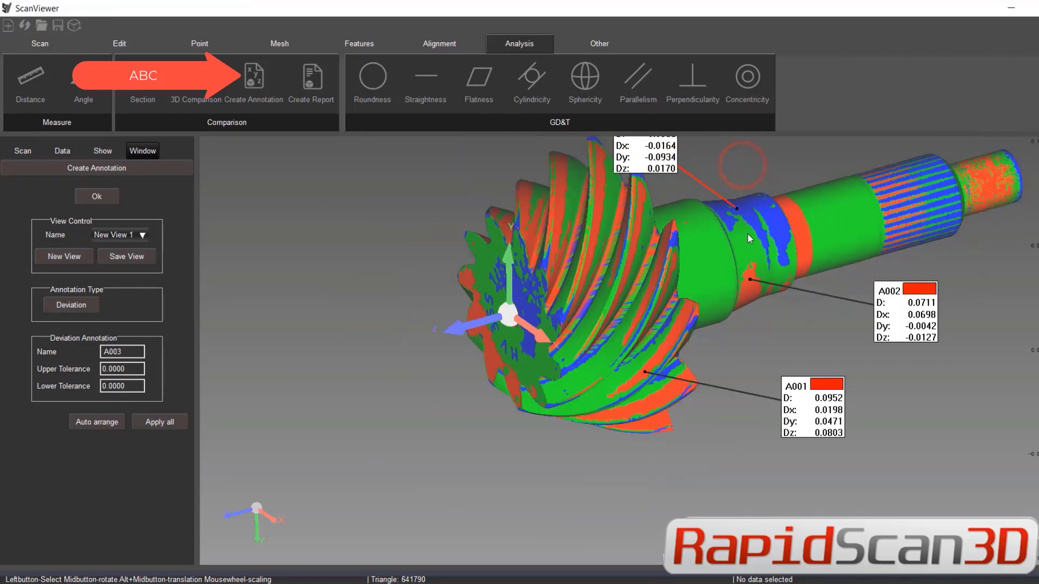
{"action": "scroll", "coordinate": [748, 238], "scroll_direction": "down", "scroll_amount": 1}
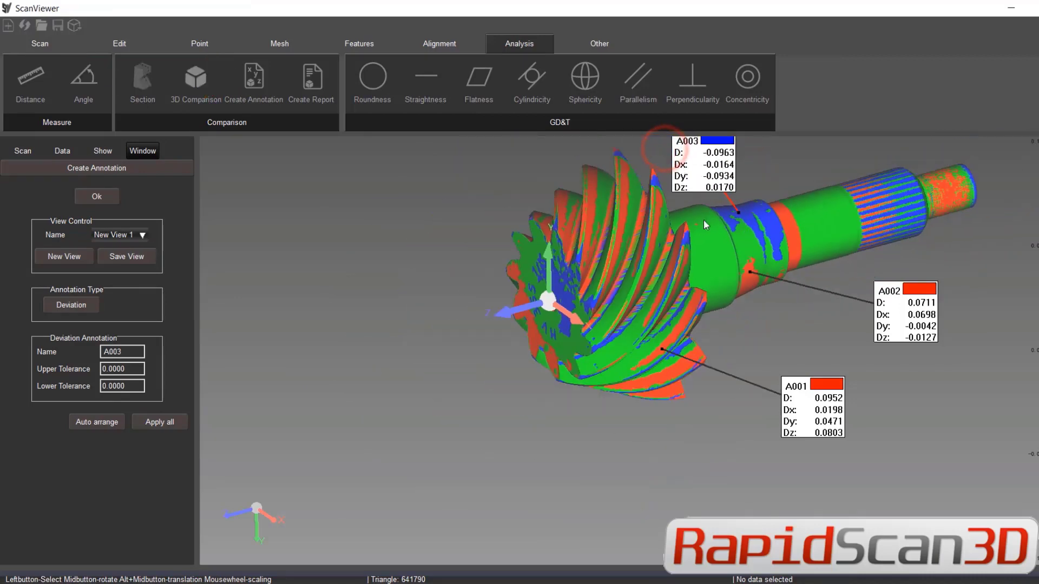
{"action": "left_click", "coordinate": [590, 202]}
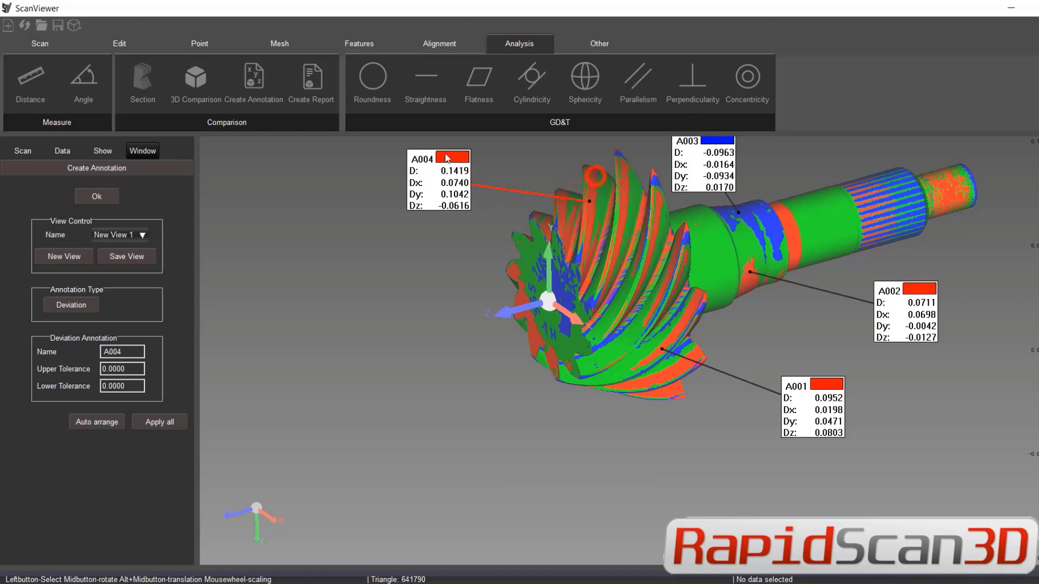
{"action": "left_click", "coordinate": [569, 350]}
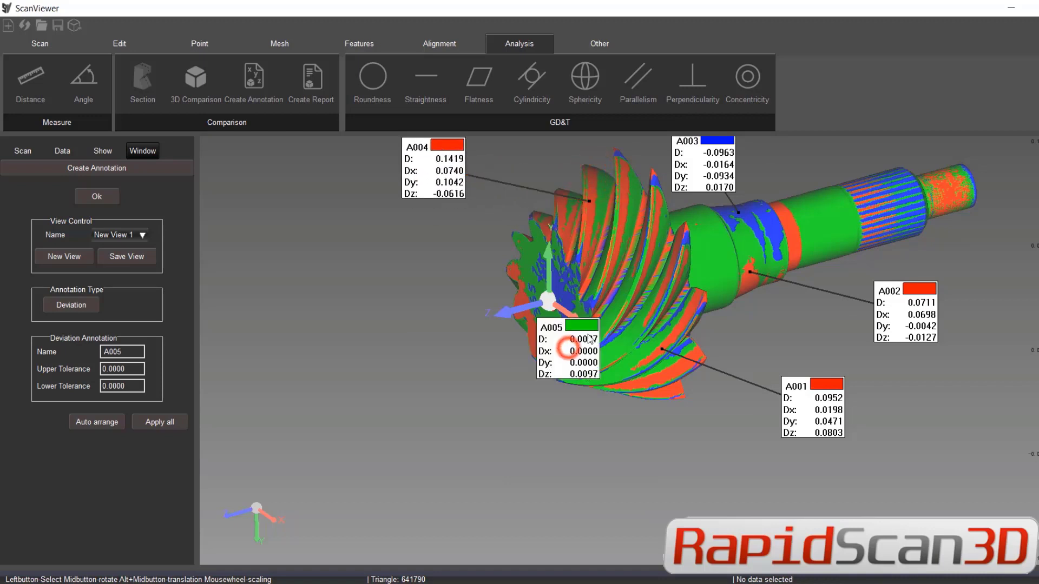
{"action": "left_click", "coordinate": [788, 228]}
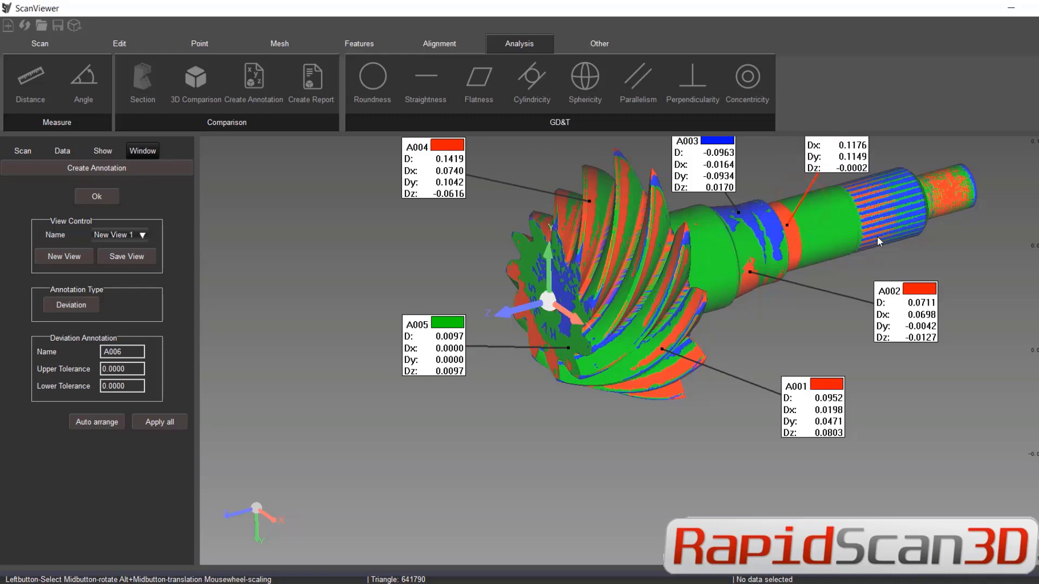
Add a callout on the lower gear teeth and drag labels A007, A005 and A004 clear.
{"action": "mouse_move", "coordinate": [855, 249]}
{"action": "middle_mouse_down"}
{"action": "mouse_move", "coordinate": [928, 253]}
{"action": "mouse_move", "coordinate": [758, 314]}
{"action": "middle_mouse_up"}
{"action": "scroll", "coordinate": [705, 335], "scroll_direction": "up", "scroll_amount": 3}
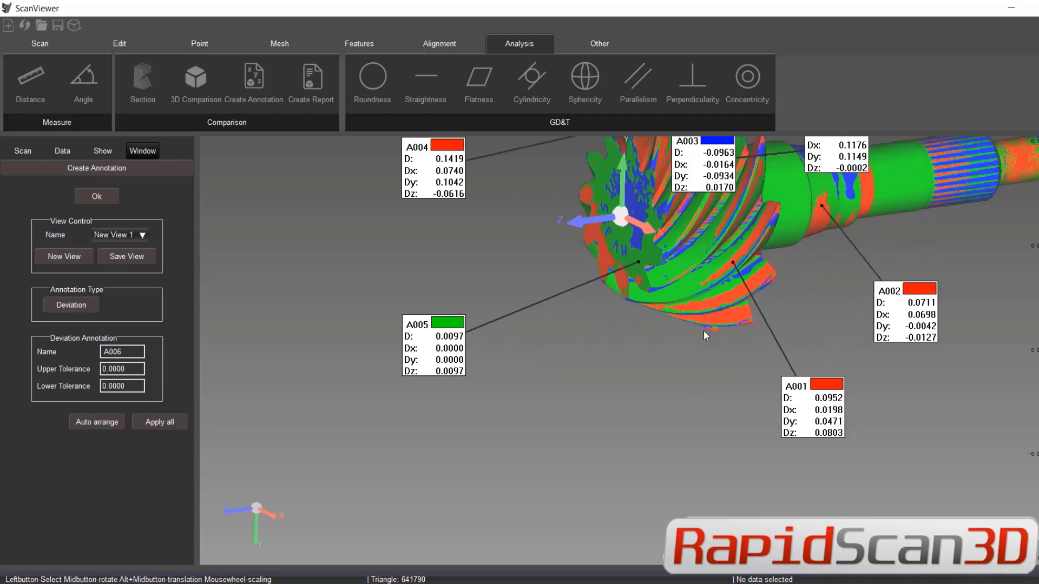
{"action": "scroll", "coordinate": [705, 336], "scroll_direction": "up", "scroll_amount": 1}
{"action": "left_click", "coordinate": [737, 296]}
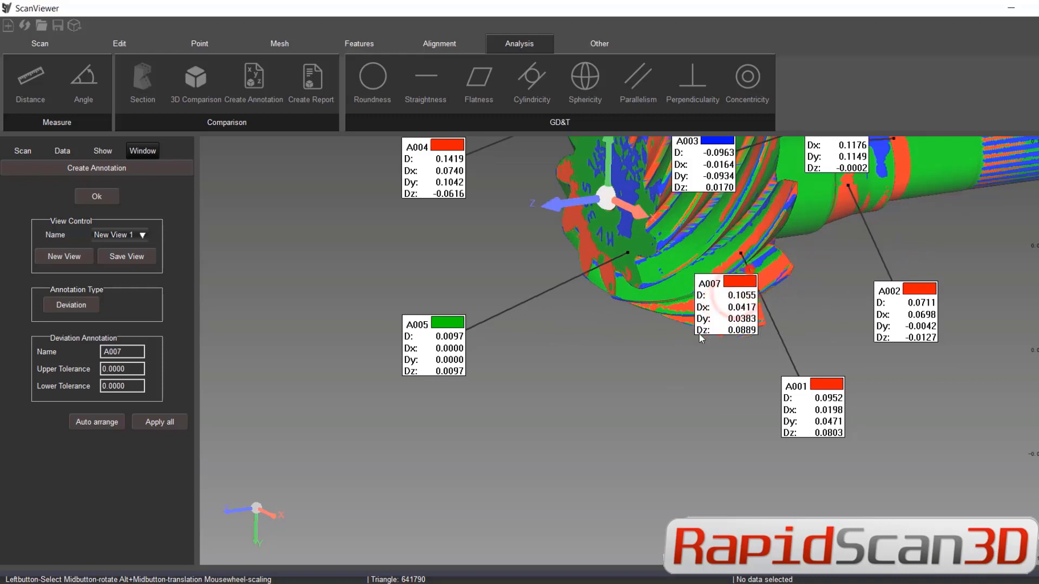
{"action": "mouse_move", "coordinate": [737, 296]}
{"action": "left_mouse_down"}
{"action": "mouse_move", "coordinate": [658, 368]}
{"action": "mouse_move", "coordinate": [648, 394]}
{"action": "left_mouse_up"}
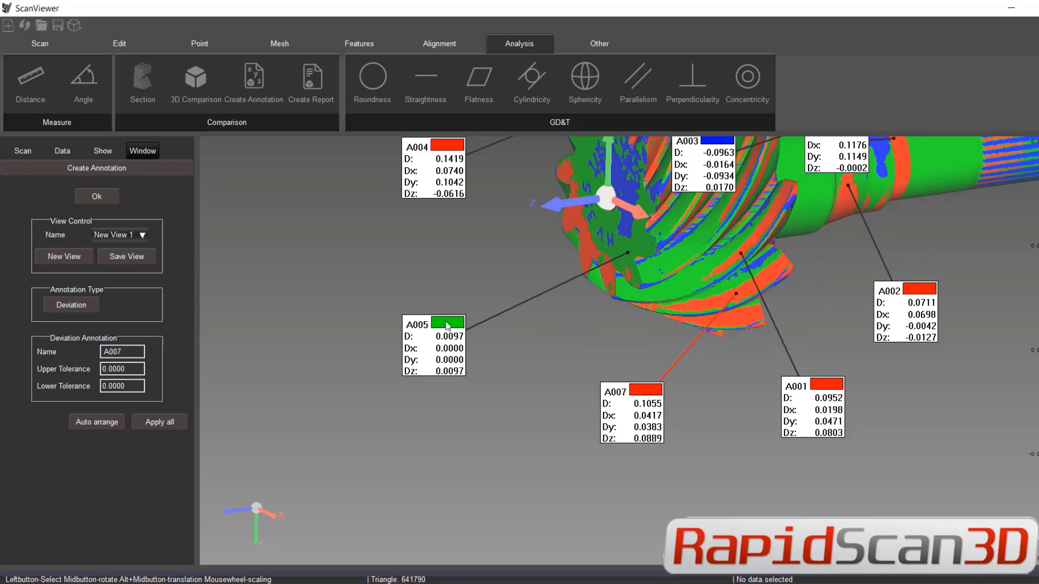
{"action": "left_click_drag", "start_coordinate": [447, 325], "coordinate": [481, 389]}
{"action": "left_click_drag", "start_coordinate": [448, 153], "coordinate": [435, 219]}
Auto-arrange the annotation labels and move A007 below the gear.
{"action": "scroll", "coordinate": [741, 275], "scroll_direction": "down", "scroll_amount": 3}
{"action": "scroll", "coordinate": [777, 245], "scroll_direction": "down", "scroll_amount": 4}
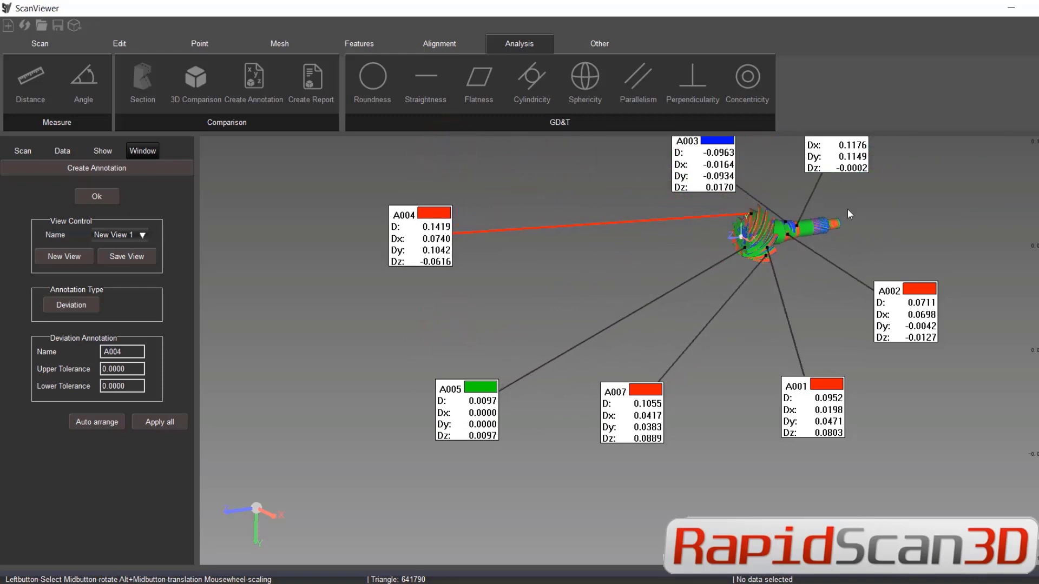
{"action": "scroll", "coordinate": [903, 166], "scroll_direction": "up", "scroll_amount": 2}
{"action": "scroll", "coordinate": [778, 273], "scroll_direction": "up", "scroll_amount": 2}
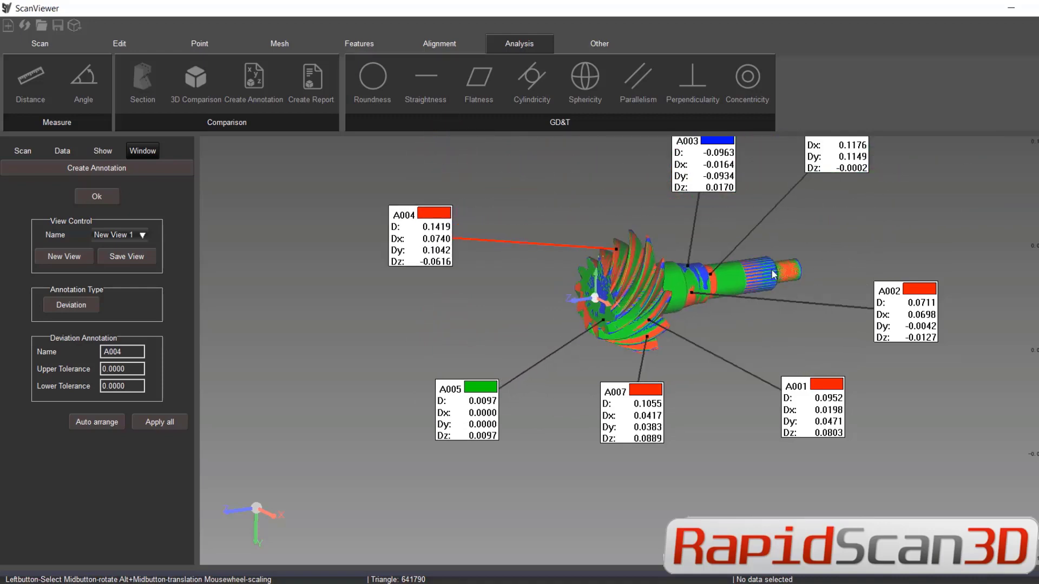
{"action": "scroll", "coordinate": [773, 274], "scroll_direction": "up", "scroll_amount": 1}
{"action": "scroll", "coordinate": [796, 276], "scroll_direction": "down", "scroll_amount": 1}
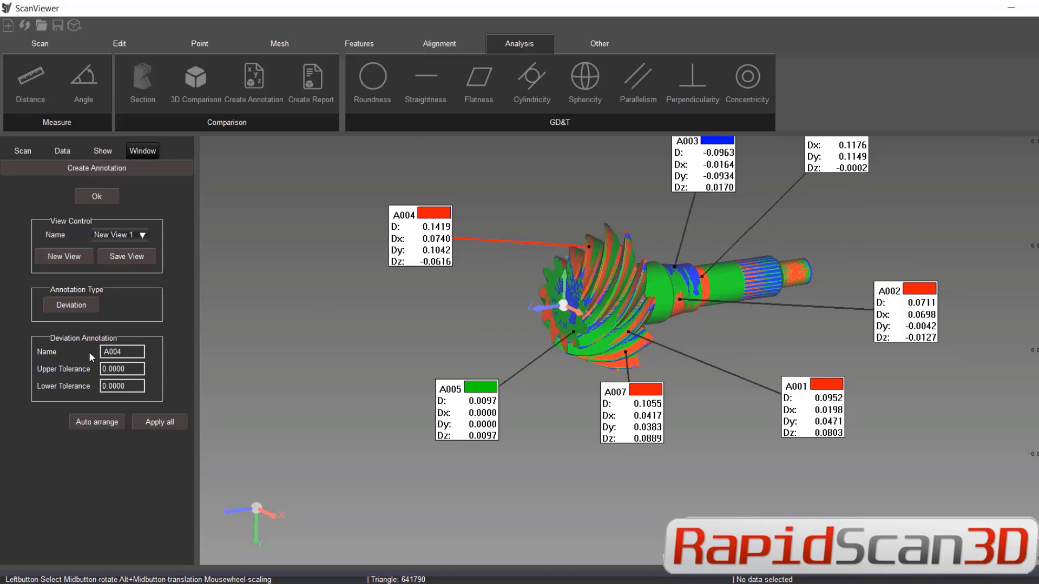
{"action": "left_click", "coordinate": [97, 422]}
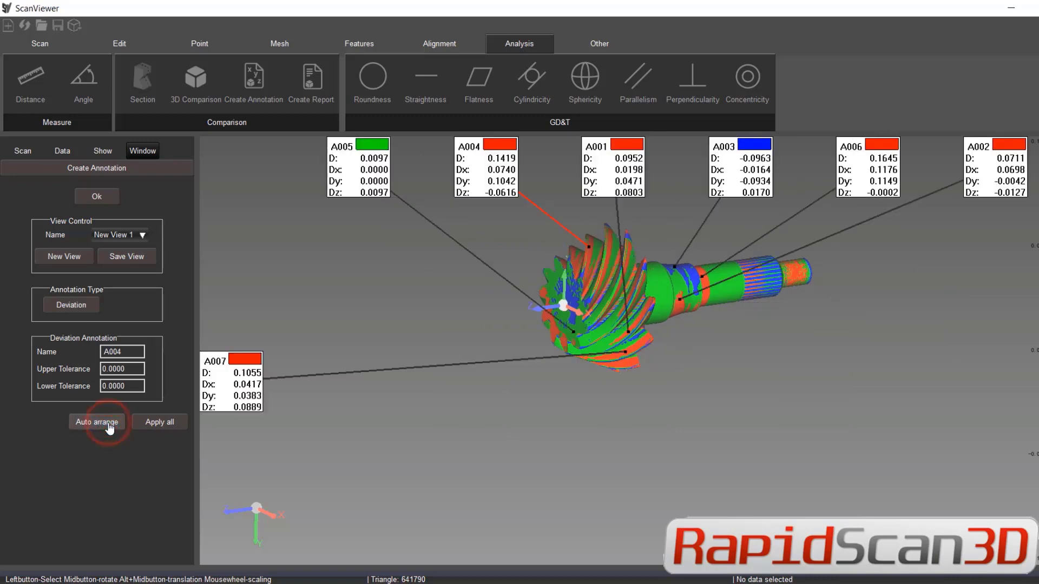
{"action": "left_click_drag", "start_coordinate": [232, 360], "coordinate": [591, 447]}
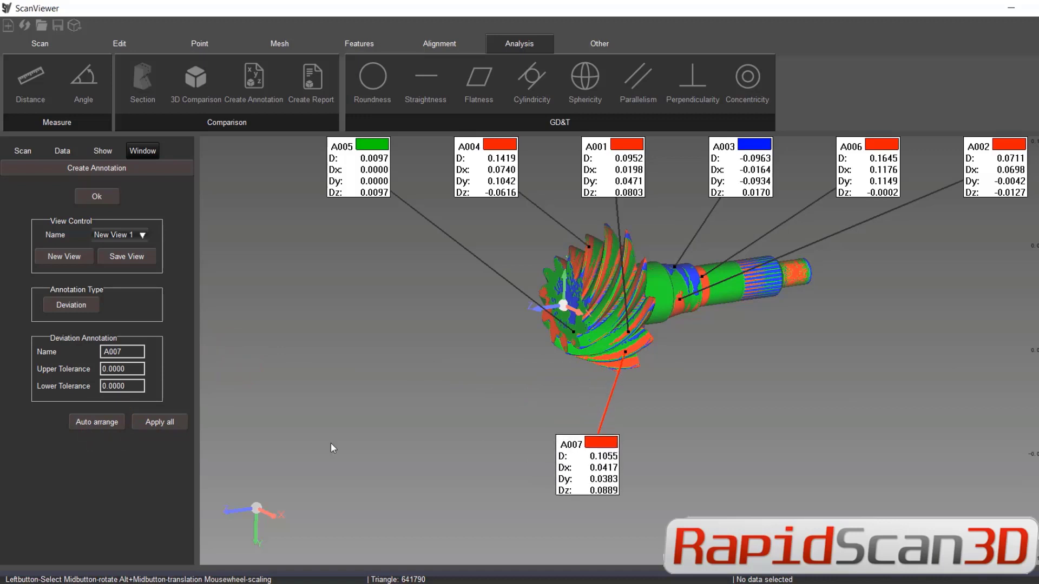
Set upper tolerance 0.1 and lower 0.05, apply to all annotations, and choose Deviation.
{"action": "left_click", "coordinate": [173, 424]}
{"action": "left_click", "coordinate": [135, 369]}
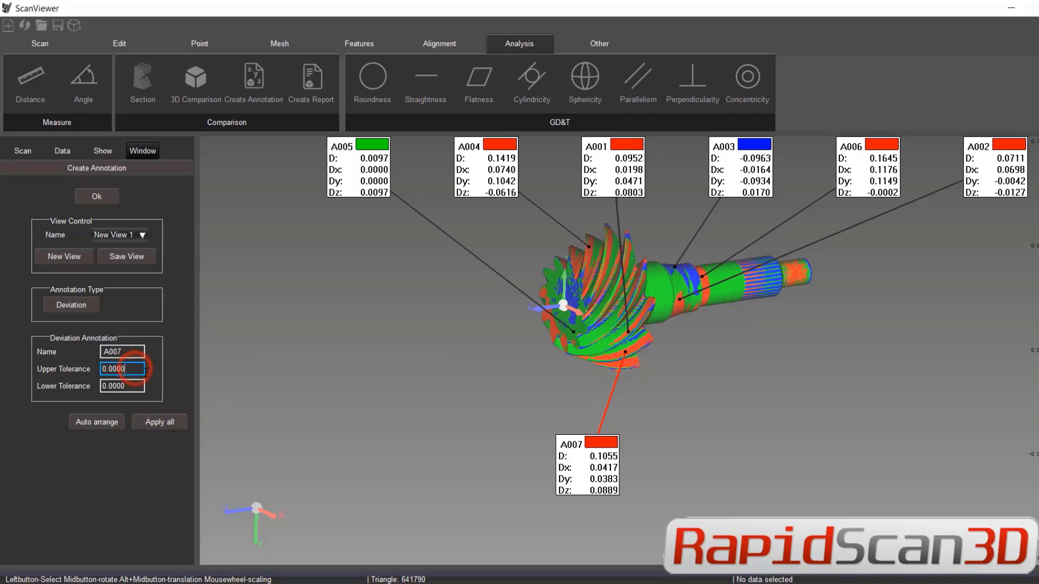
{"action": "key", "text": "BackSpace"}
{"action": "key", "text": "BackSpace"}
{"action": "key", "text": "BackSpace"}
{"action": "key", "text": "BackSpace"}
{"action": "type", "text": "1"}
{"action": "left_click", "coordinate": [136, 384]}
{"action": "key", "text": "BackSpace"}
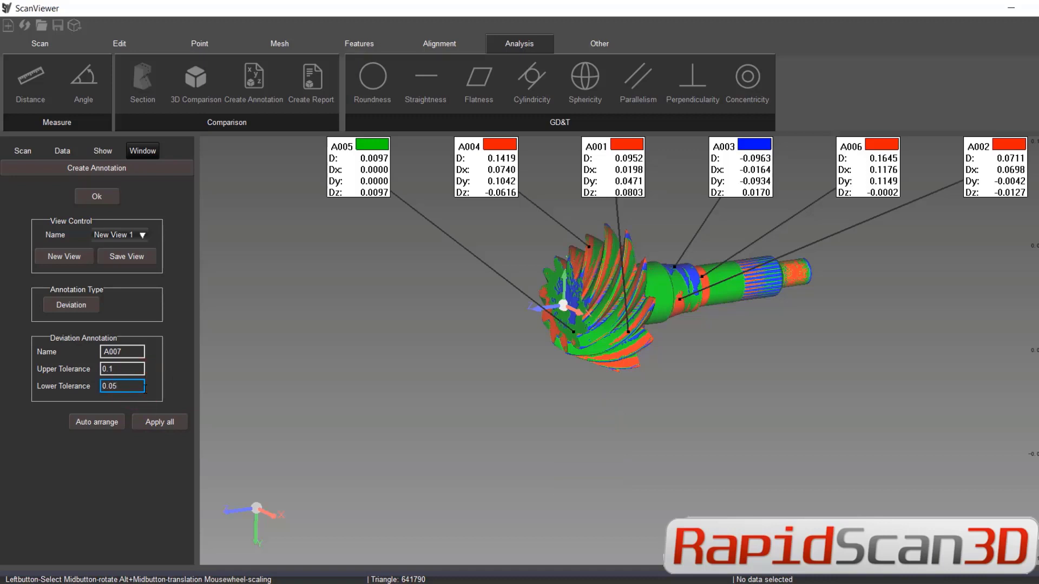
{"action": "left_click", "coordinate": [159, 422]}
{"action": "left_click", "coordinate": [66, 312]}
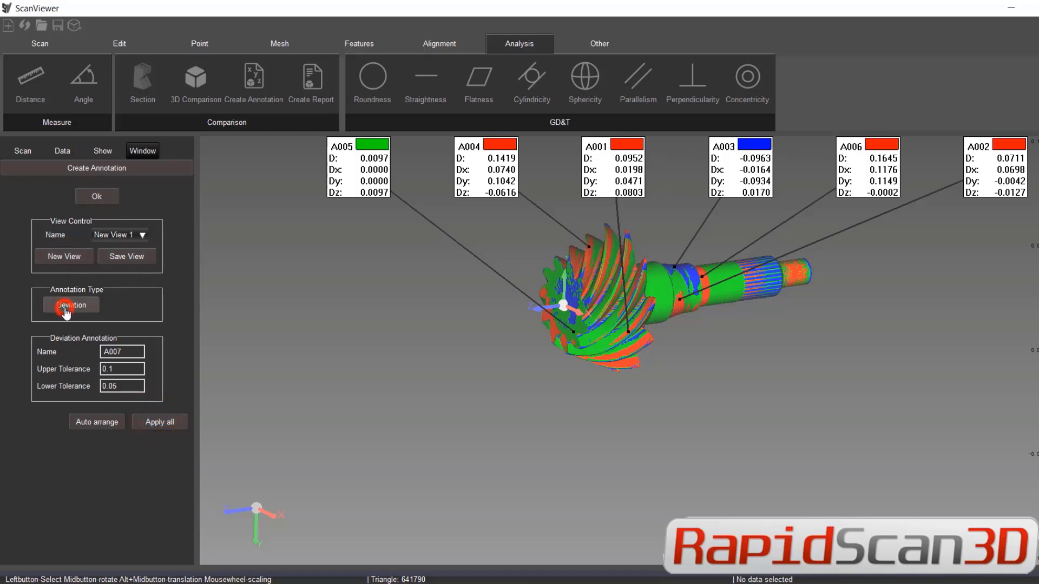
Finish the current annotation and open the saved view New View 1 from the Data Manager.
{"action": "left_click", "coordinate": [102, 198]}
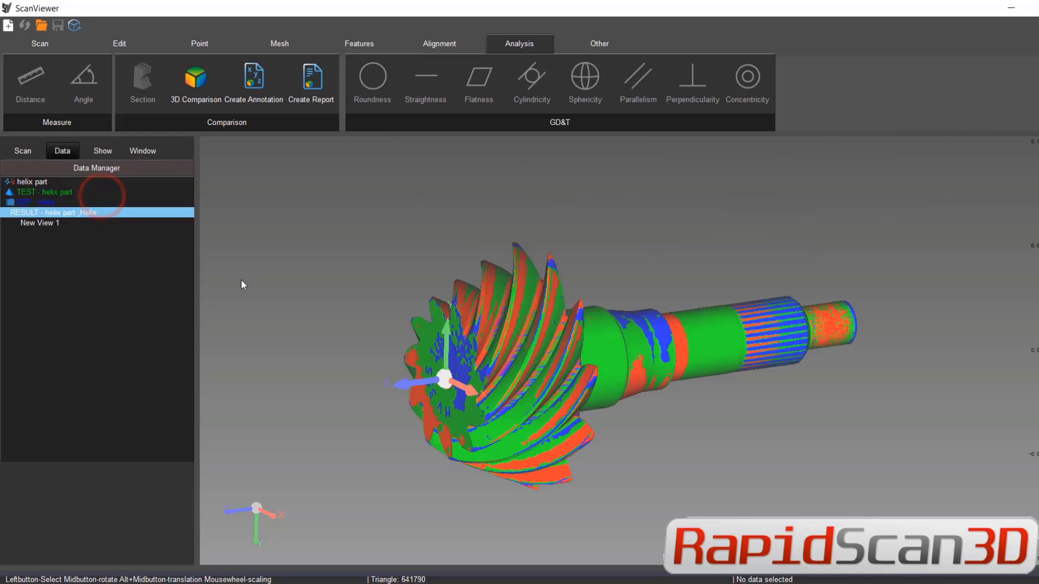
{"action": "left_click", "coordinate": [45, 225]}
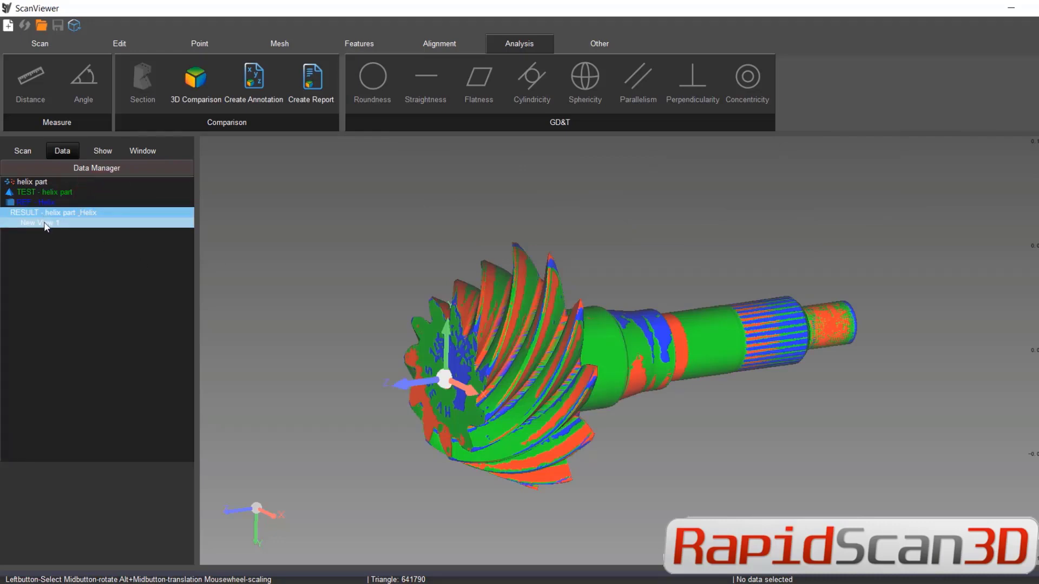
{"action": "double_click", "coordinate": [45, 224]}
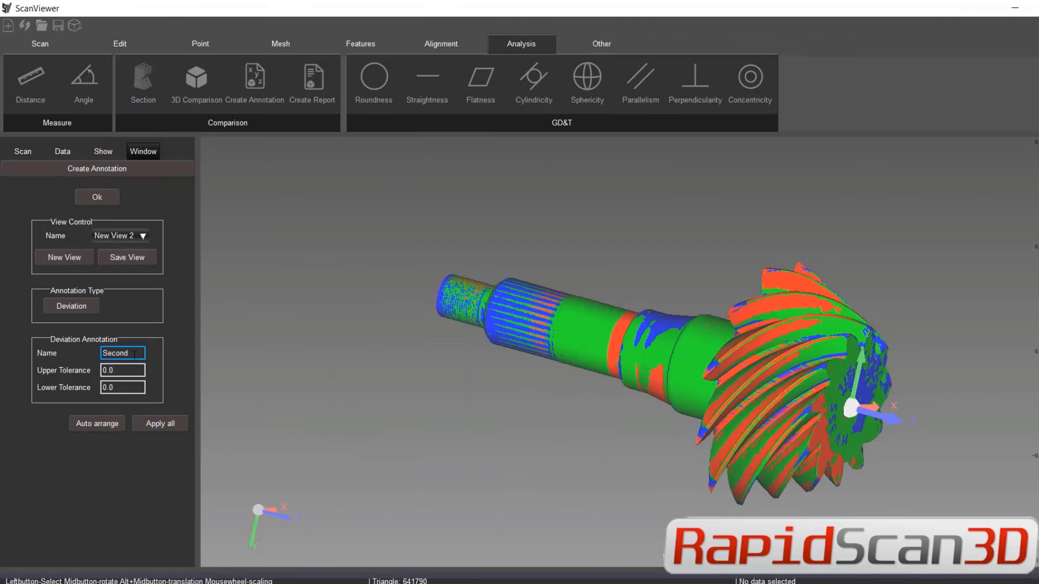
Name the new view's annotation 'Second' with tolerances 0.1 and 0.05, and confirm.
{"action": "left_click", "coordinate": [135, 355]}
{"action": "double_click", "coordinate": [137, 354]}
{"action": "left_click", "coordinate": [124, 370]}
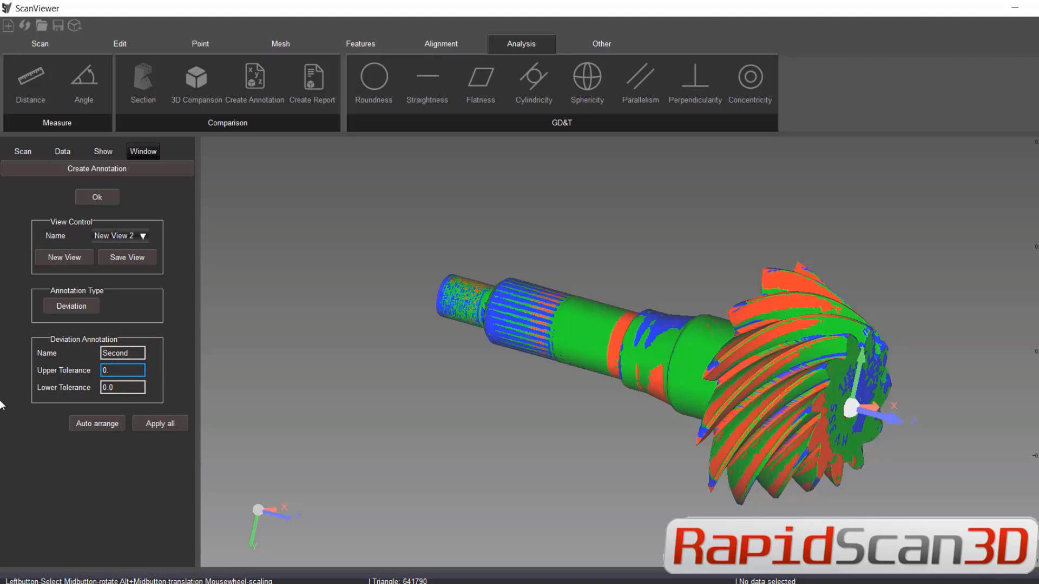
{"action": "left_click", "coordinate": [128, 388]}
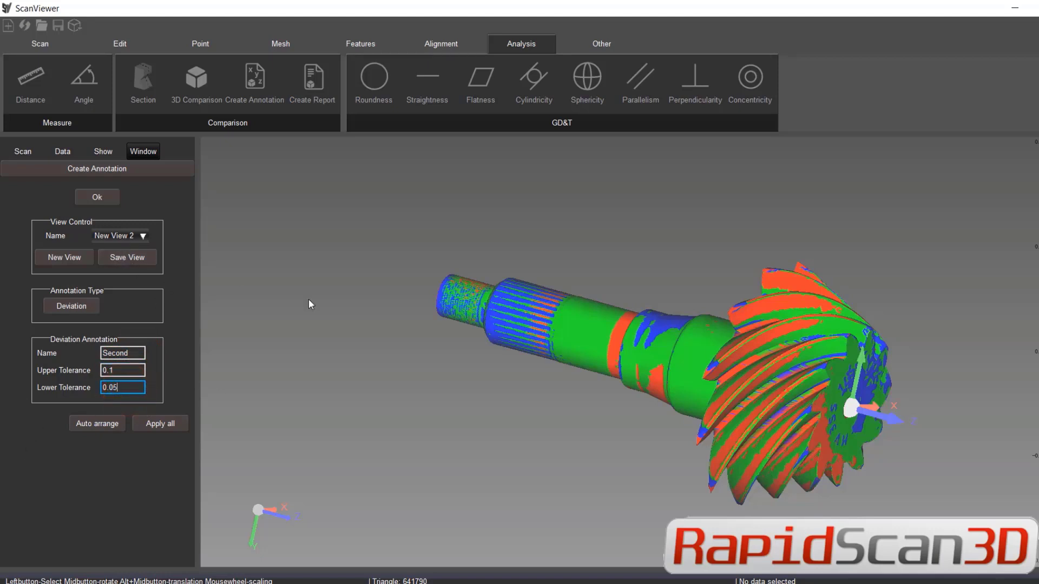
{"action": "left_click", "coordinate": [100, 198]}
Resume creating deviation annotations in the saved view New View 2.
{"action": "left_click", "coordinate": [259, 80]}
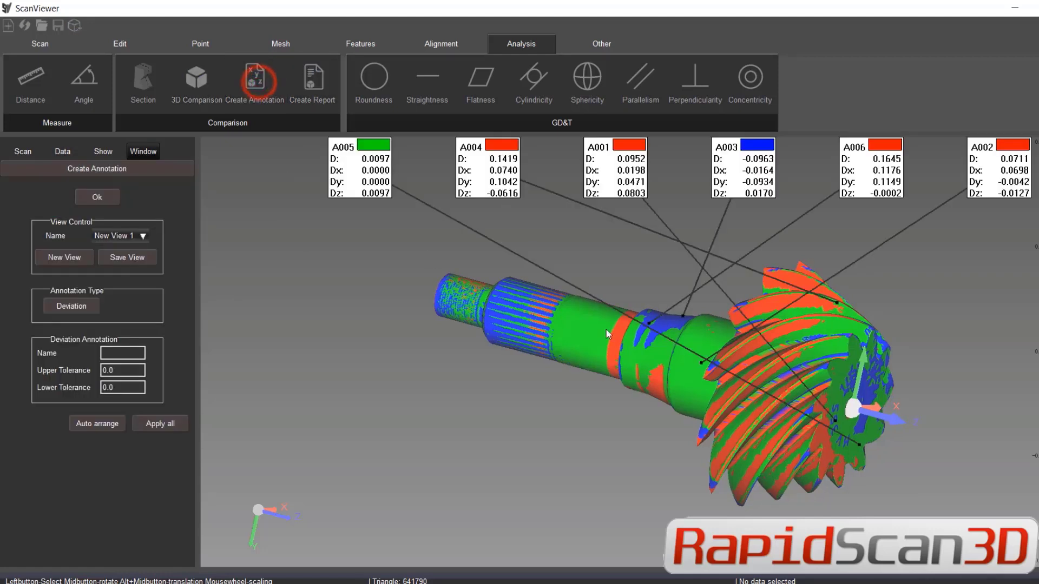
{"action": "left_click", "coordinate": [126, 237]}
{"action": "left_click", "coordinate": [122, 265]}
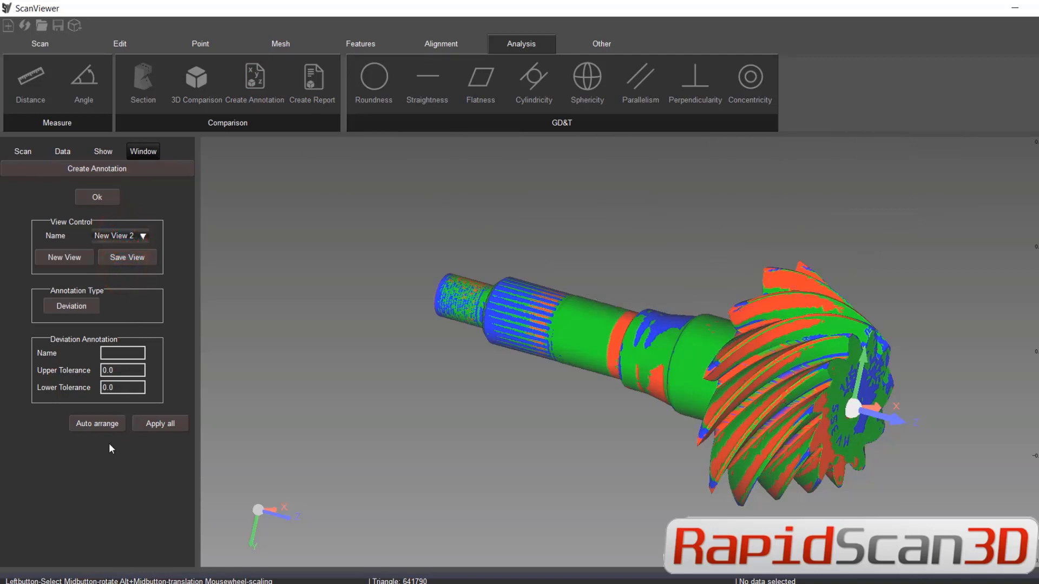
Place annotations A001–A007 on the shaft and gear teeth, auto-arrange the labels, and finish.
{"action": "left_click", "coordinate": [582, 332]}
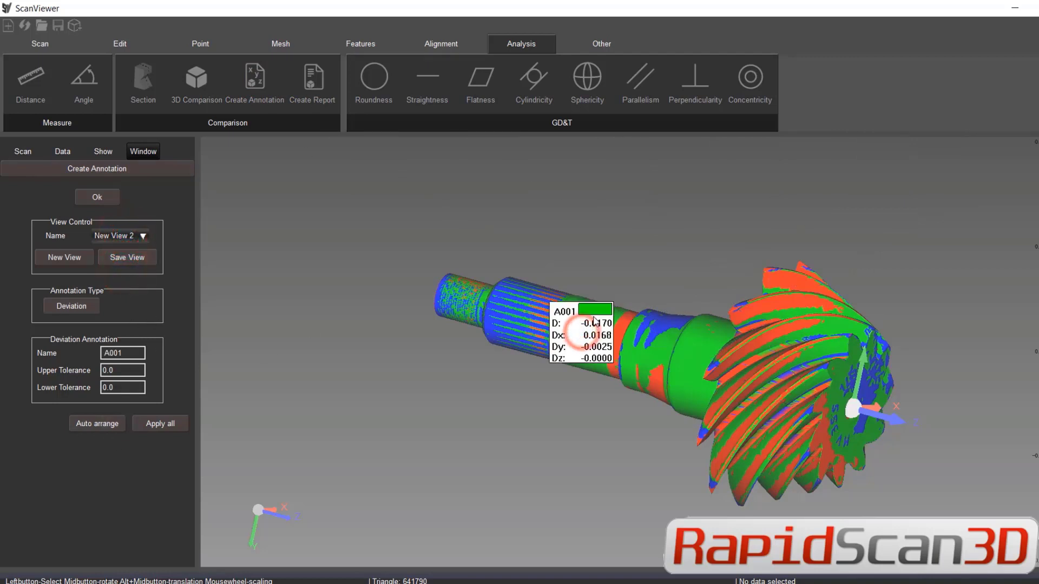
{"action": "left_click", "coordinate": [745, 314]}
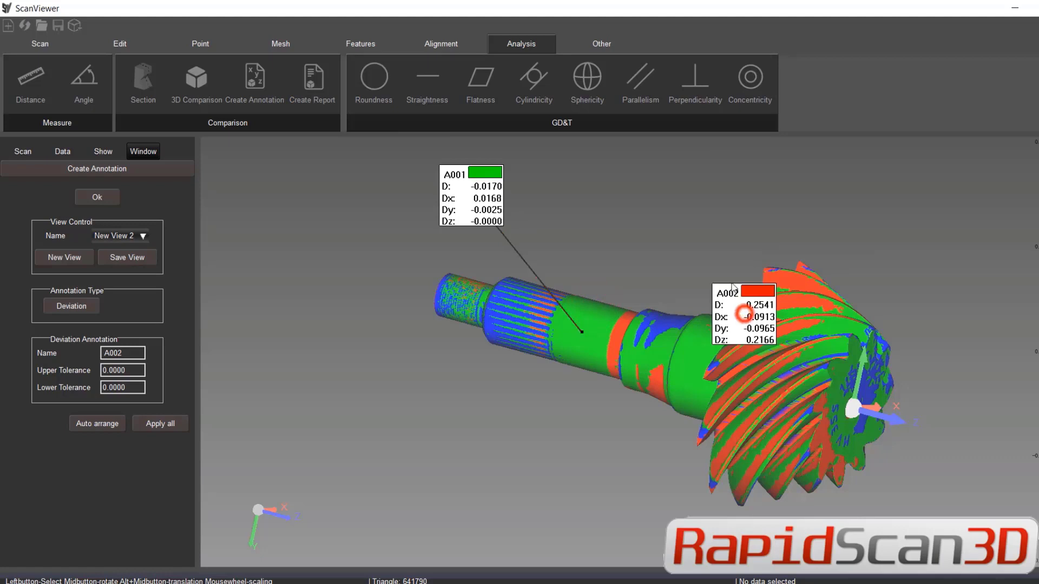
{"action": "left_click", "coordinate": [661, 391]}
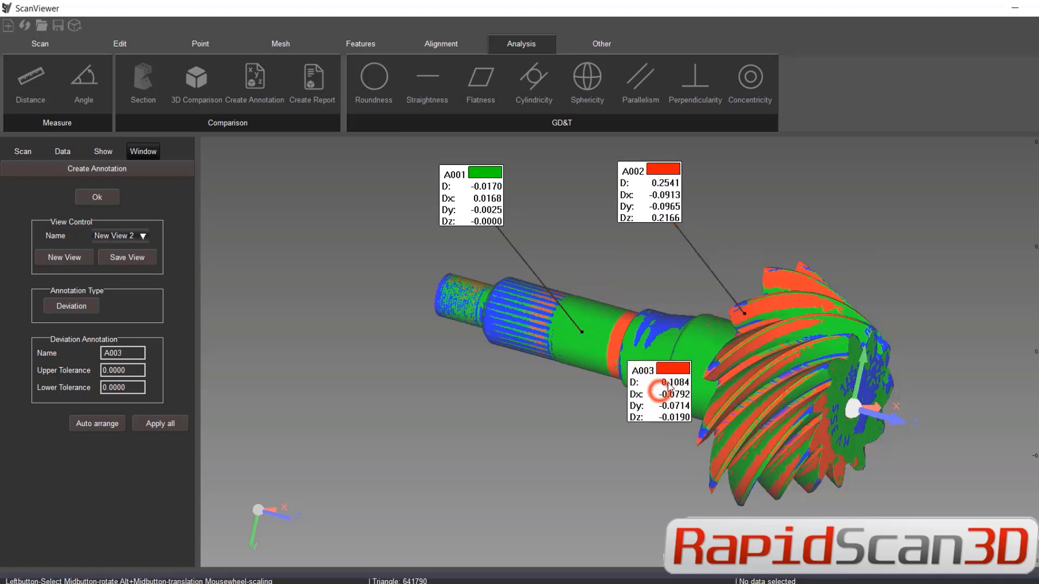
{"action": "left_click", "coordinate": [723, 462]}
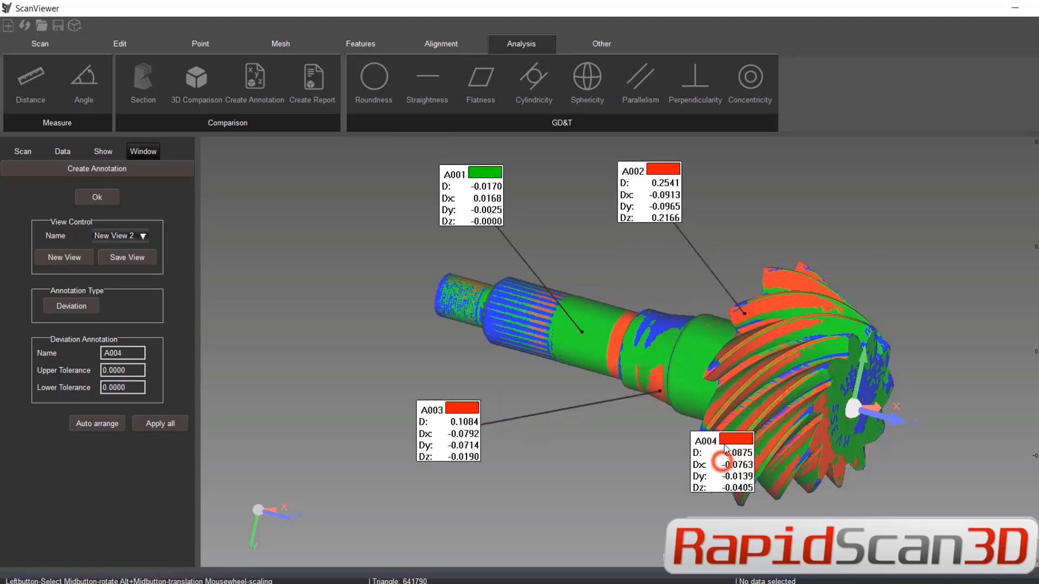
{"action": "left_click", "coordinate": [782, 483]}
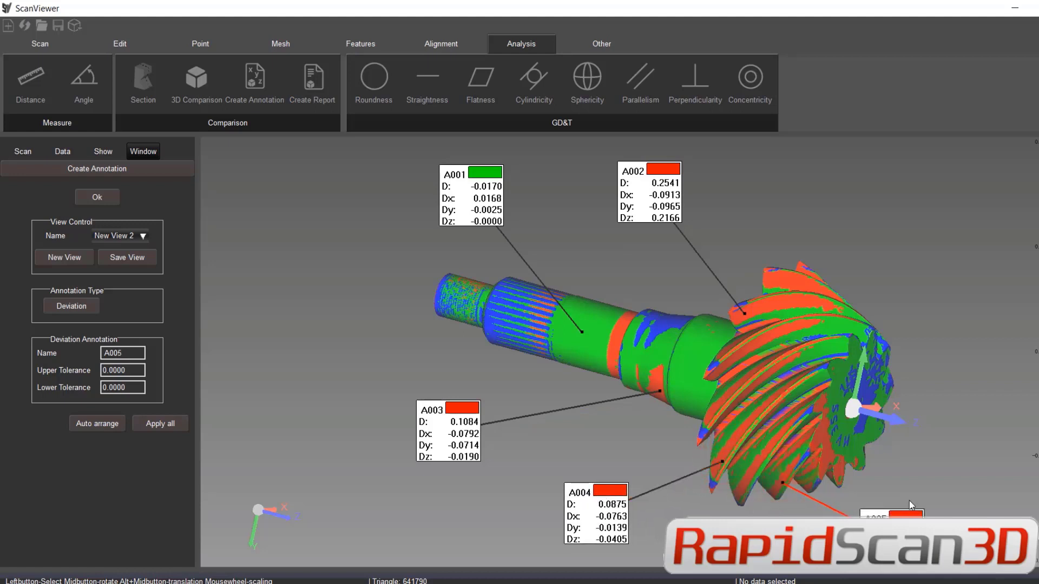
{"action": "left_click", "coordinate": [809, 305]}
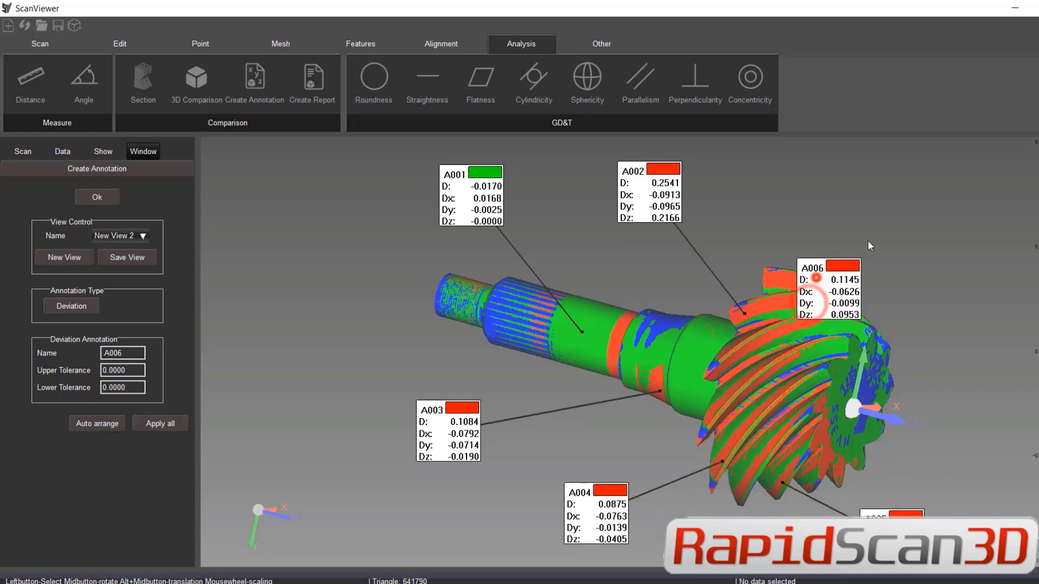
{"action": "left_click", "coordinate": [852, 314]}
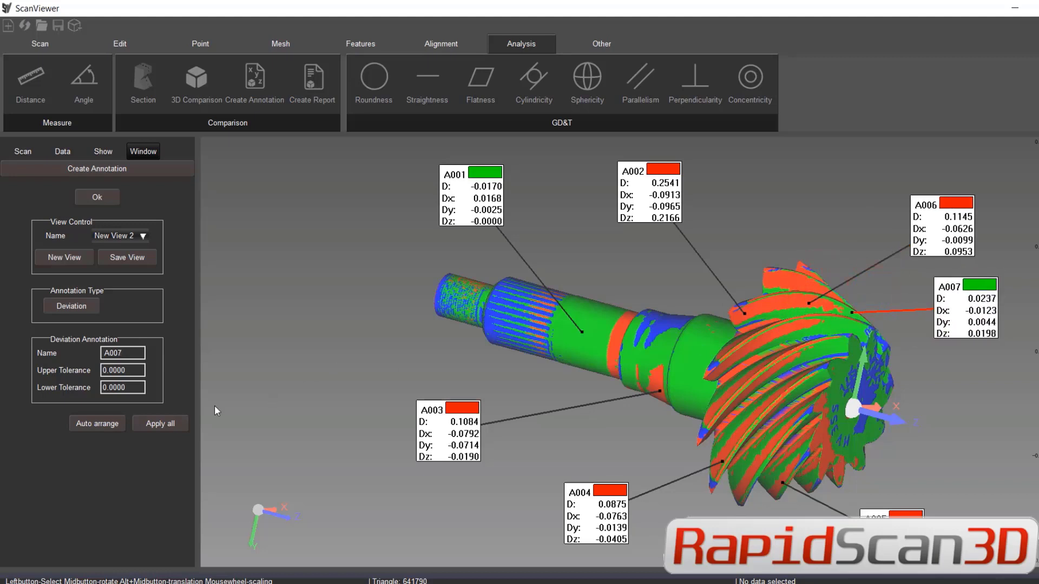
{"action": "left_click", "coordinate": [117, 427]}
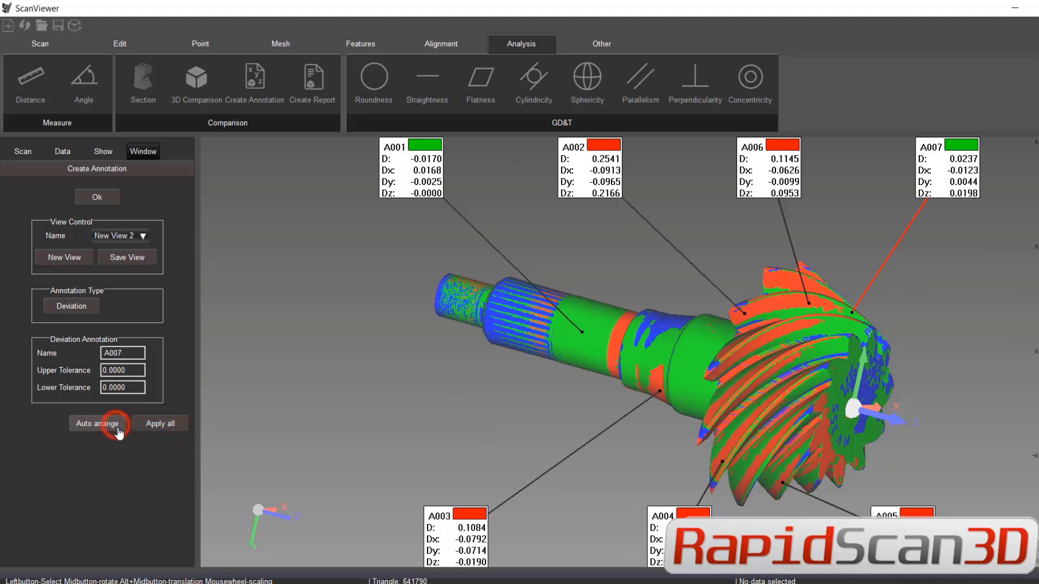
{"action": "left_click", "coordinate": [96, 197]}
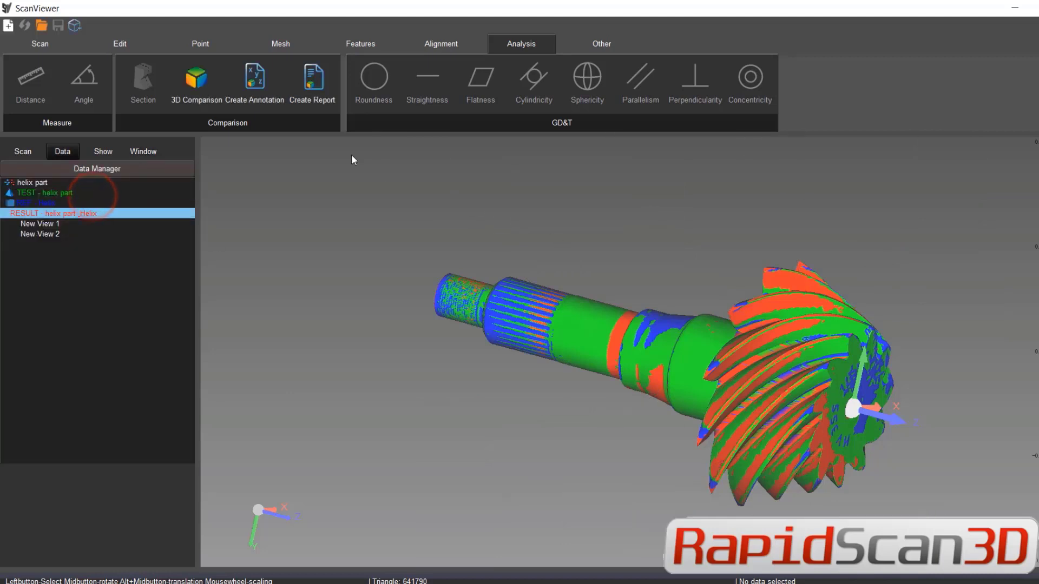
Create a report titled HELIX PART with the author, customer and model PART#123.
{"action": "left_click", "coordinate": [314, 86]}
{"action": "left_click", "coordinate": [559, 262]}
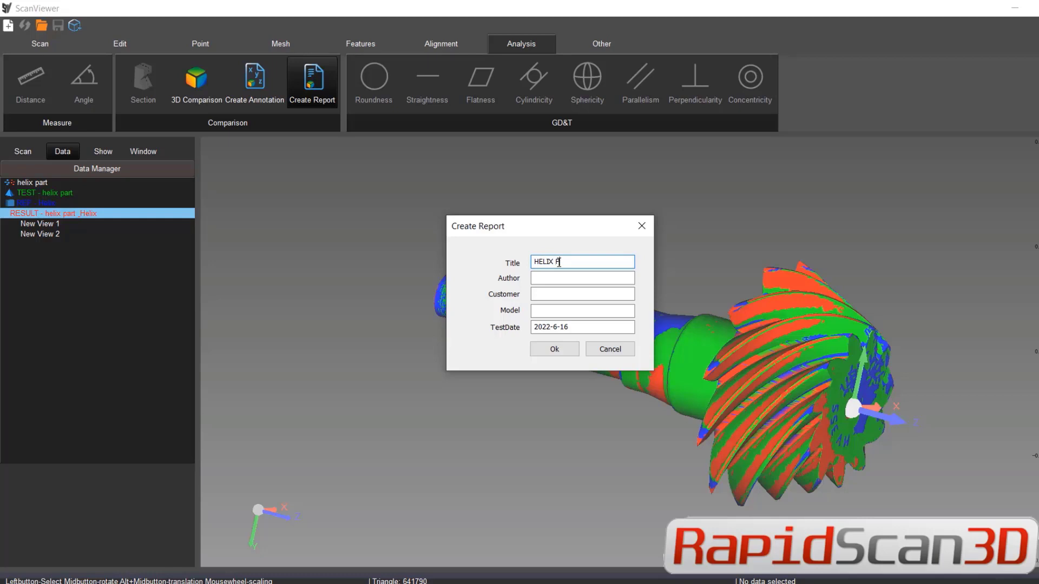
{"action": "left_click", "coordinate": [581, 278]}
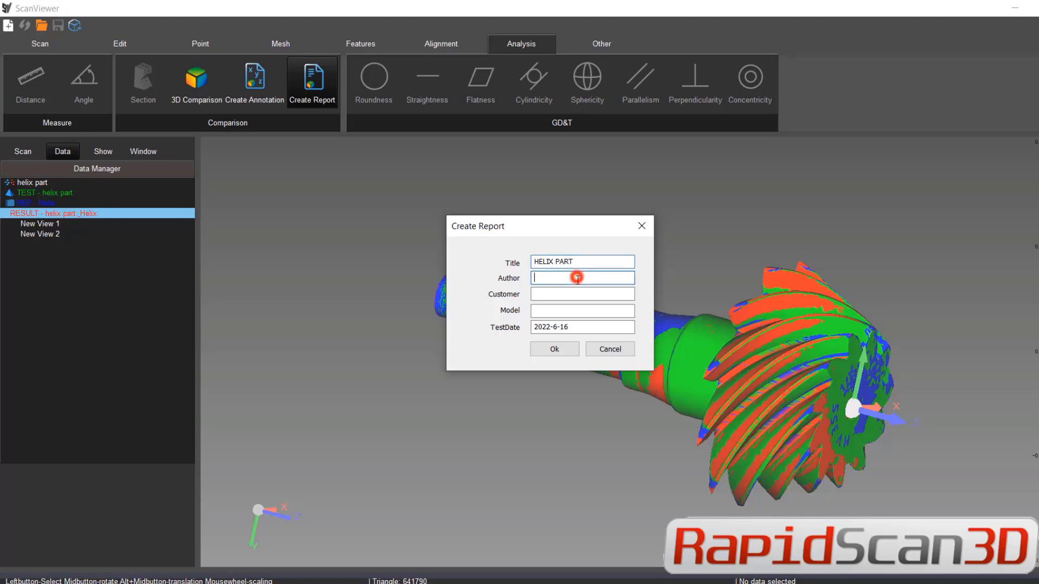
{"action": "type", "text": "HD"}
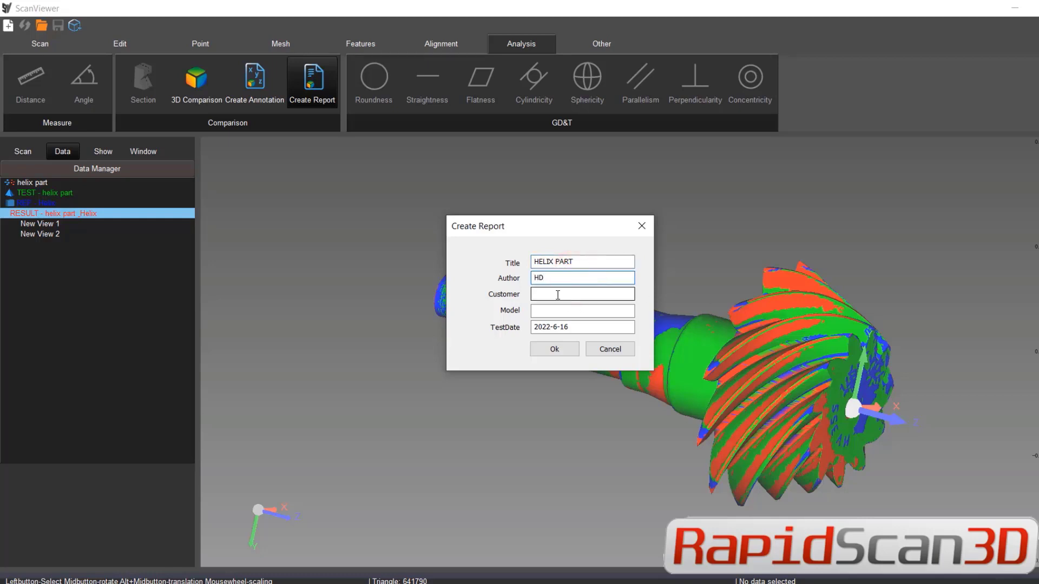
{"action": "left_click", "coordinate": [557, 294]}
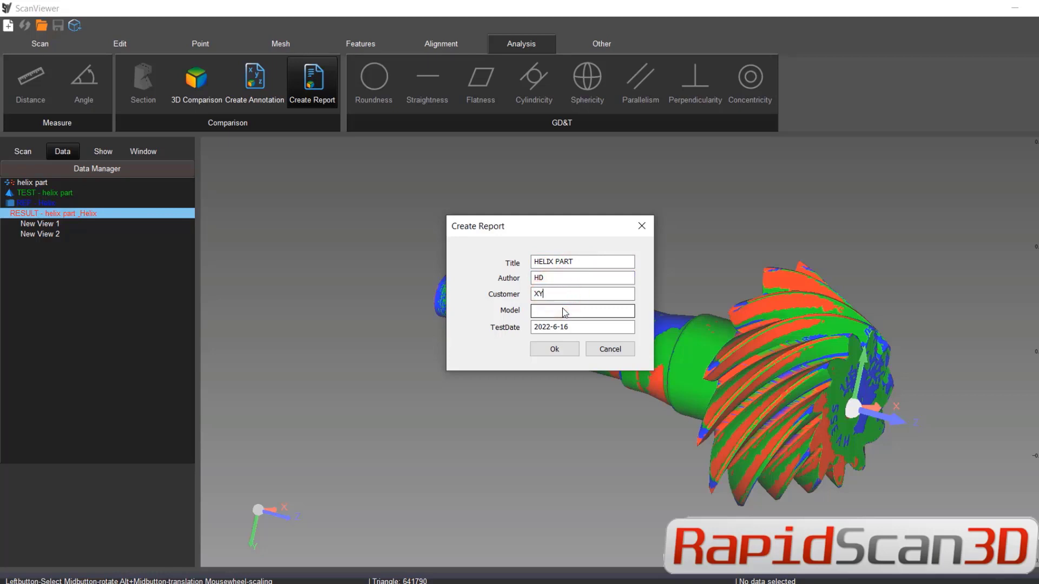
{"action": "left_click", "coordinate": [565, 311]}
{"action": "type", "text": "PART#123"}
{"action": "left_click", "coordinate": [551, 353]}
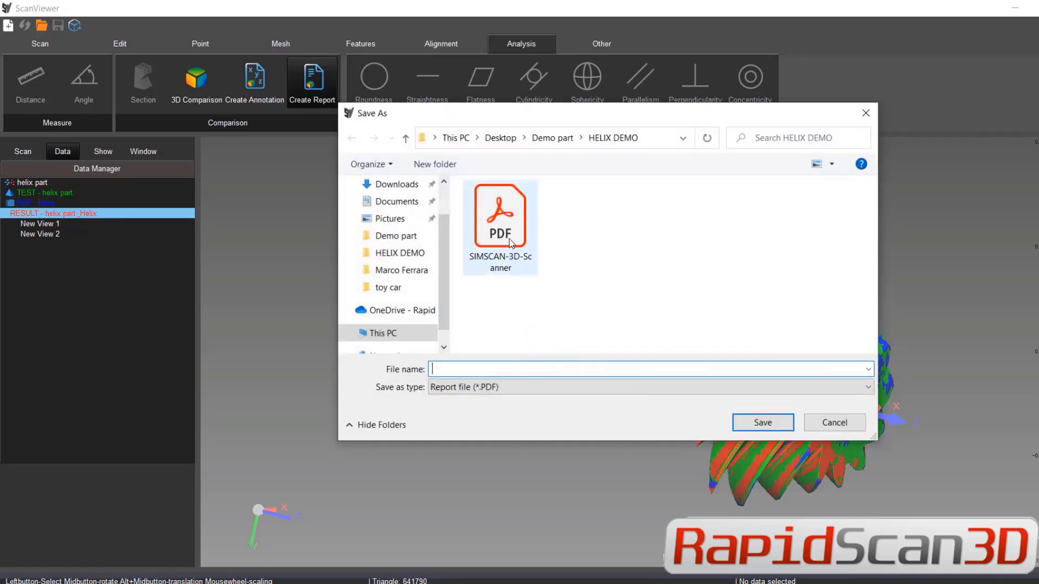
Save the report as the PDF file HELIX.
{"action": "left_click", "coordinate": [478, 368]}
{"action": "type", "text": "hELI"}
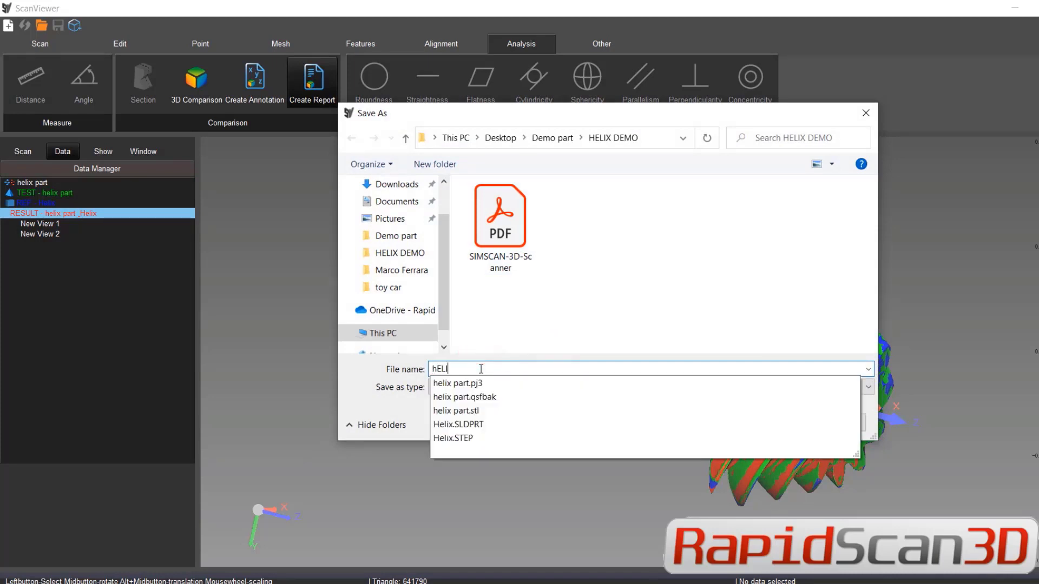
{"action": "key", "text": "BackSpace"}
{"action": "key", "text": "BackSpace"}
{"action": "type", "text": "HELIX"}
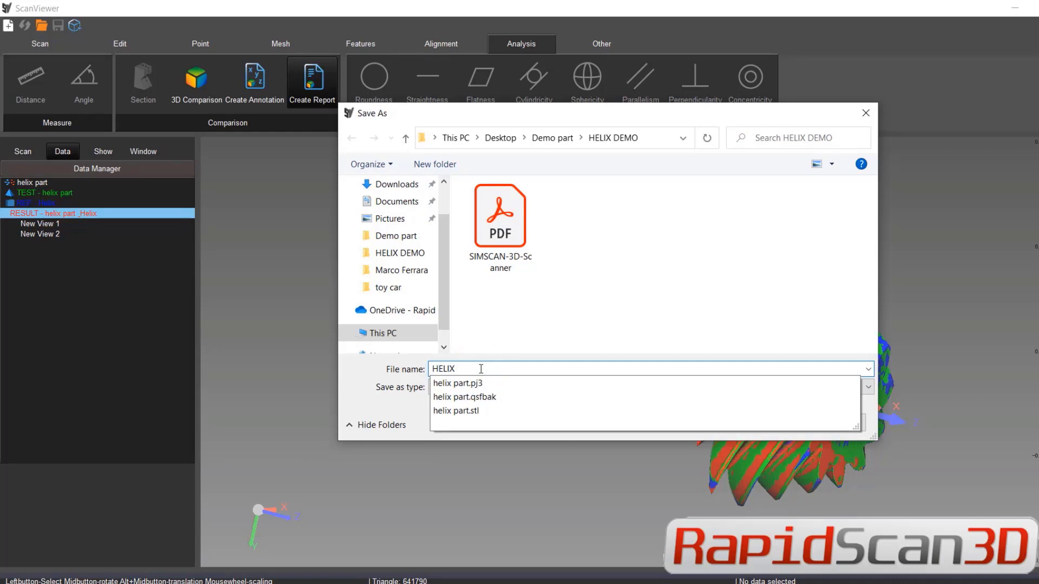
{"action": "left_click", "coordinate": [404, 403]}
{"action": "left_click", "coordinate": [745, 427]}
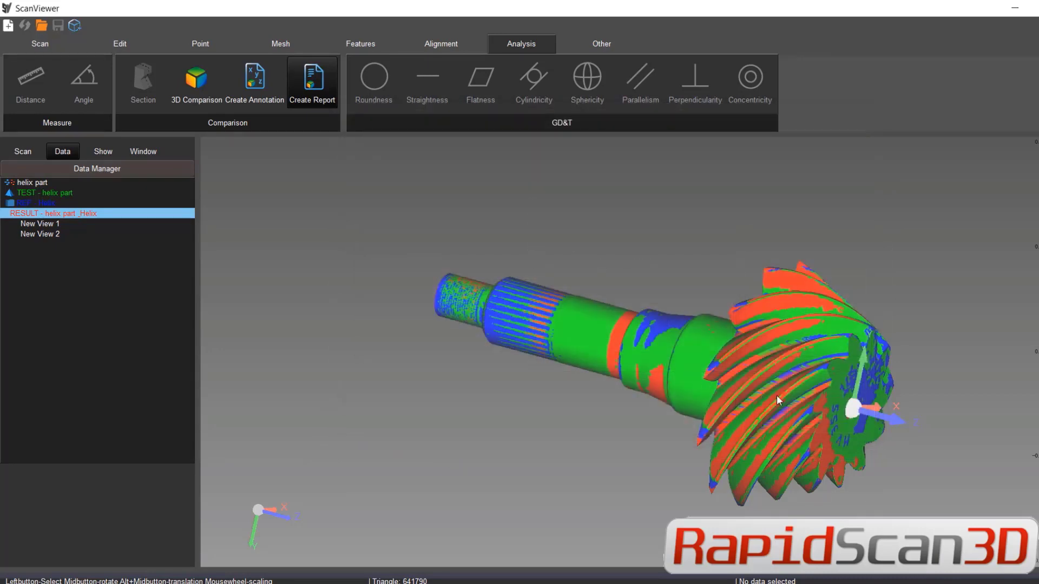
Minimize ScanViewer and orbit the Helix gear in SOLIDWORKS to look along the shaft.
{"action": "left_click", "coordinate": [1015, 8]}
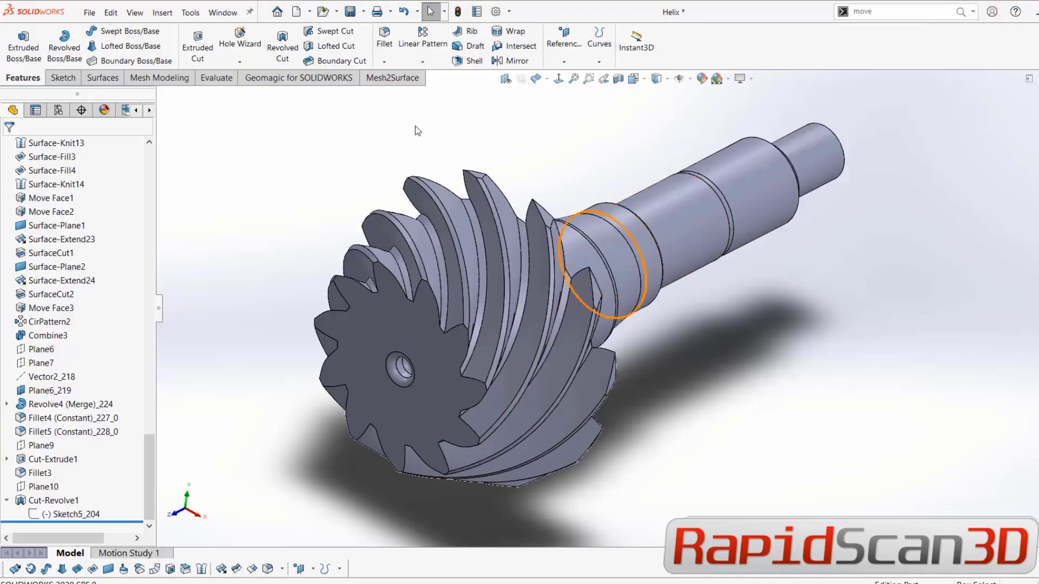
{"action": "middle_click_drag", "start_coordinate": [687, 323], "coordinate": [645, 393]}
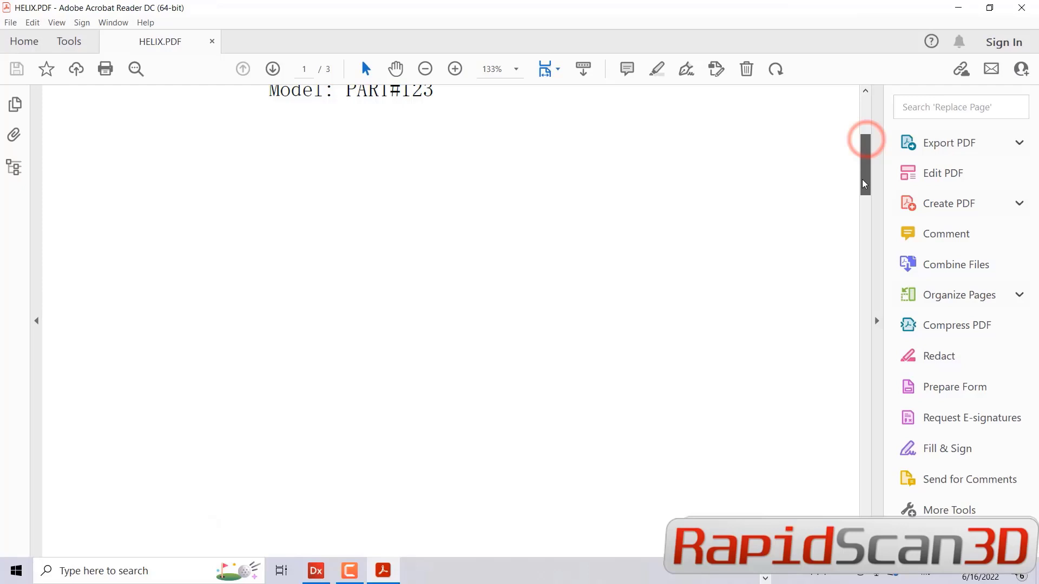
{"action": "left_click_drag", "start_coordinate": [864, 184], "coordinate": [807, 479]}
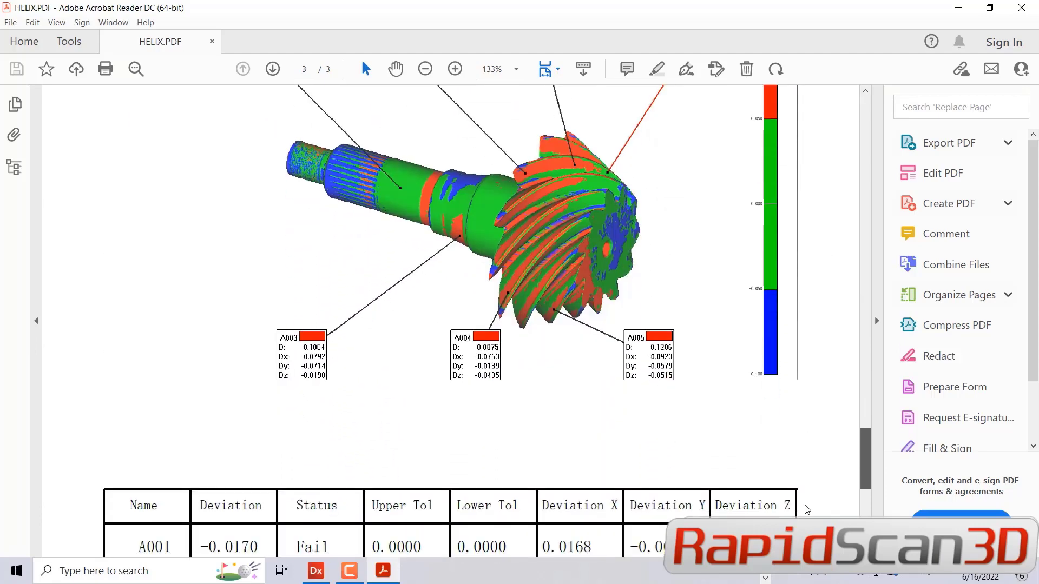
Scroll through HELIX.PDF to check the colour-map views and pass/fail tables for A001–A006.
{"action": "scroll", "coordinate": [807, 510], "scroll_direction": "down", "scroll_amount": 5}
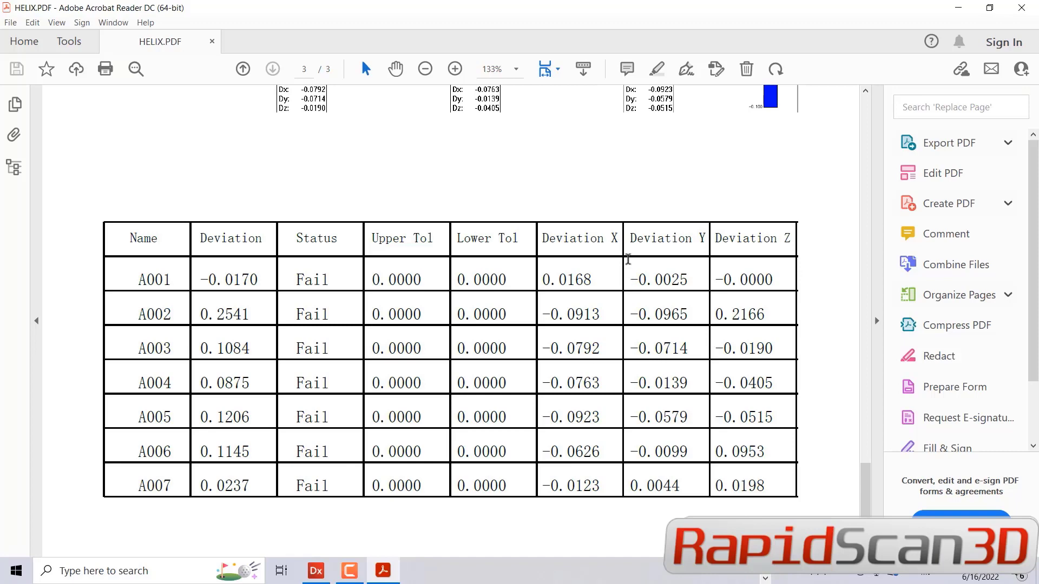
{"action": "scroll", "coordinate": [451, 303], "scroll_direction": "down", "scroll_amount": 2}
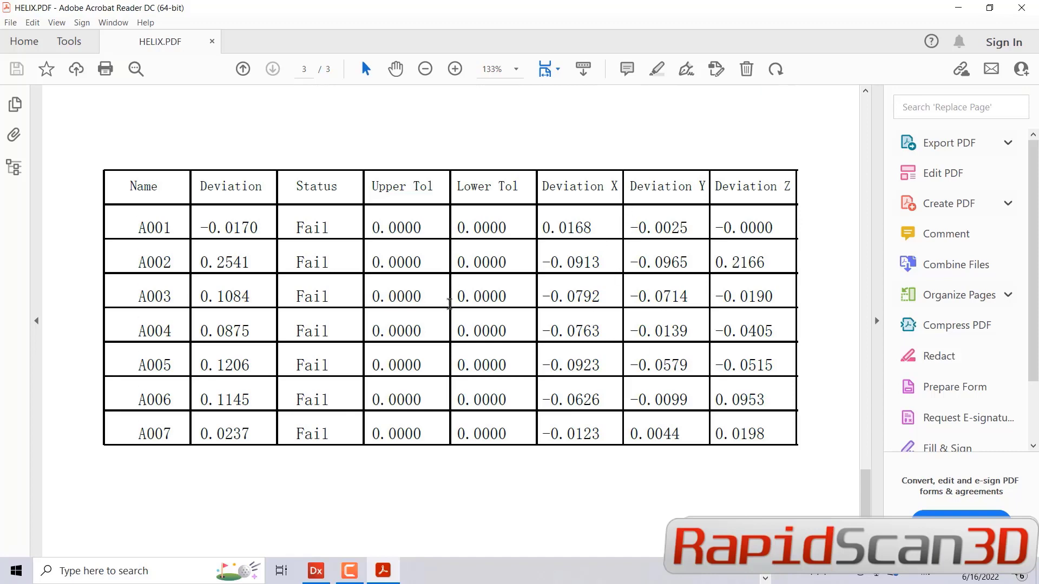
{"action": "scroll", "coordinate": [471, 307], "scroll_direction": "up", "scroll_amount": 6}
{"action": "scroll", "coordinate": [473, 303], "scroll_direction": "up", "scroll_amount": 15}
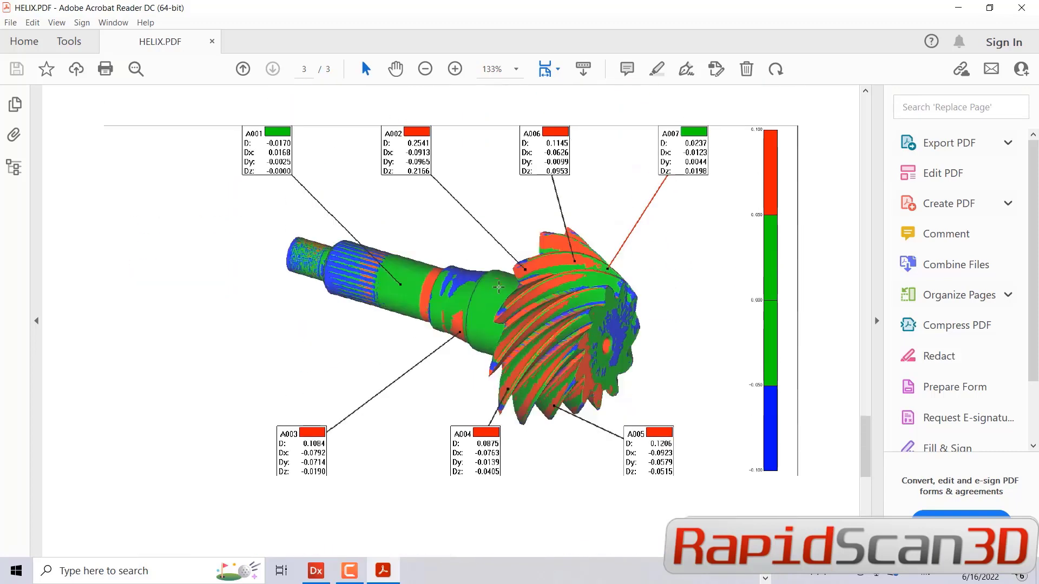
{"action": "scroll", "coordinate": [502, 274], "scroll_direction": "up", "scroll_amount": 4}
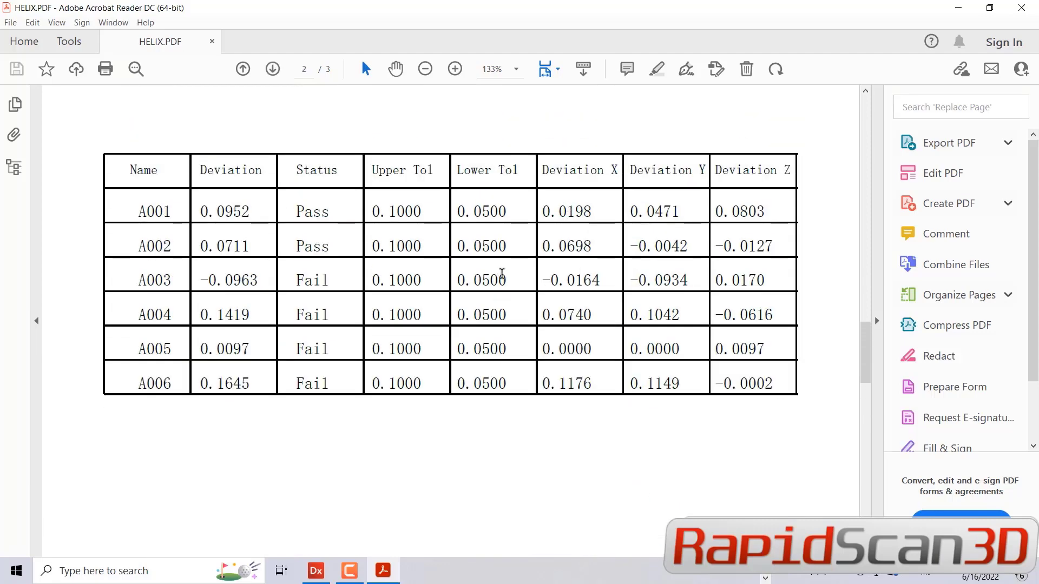